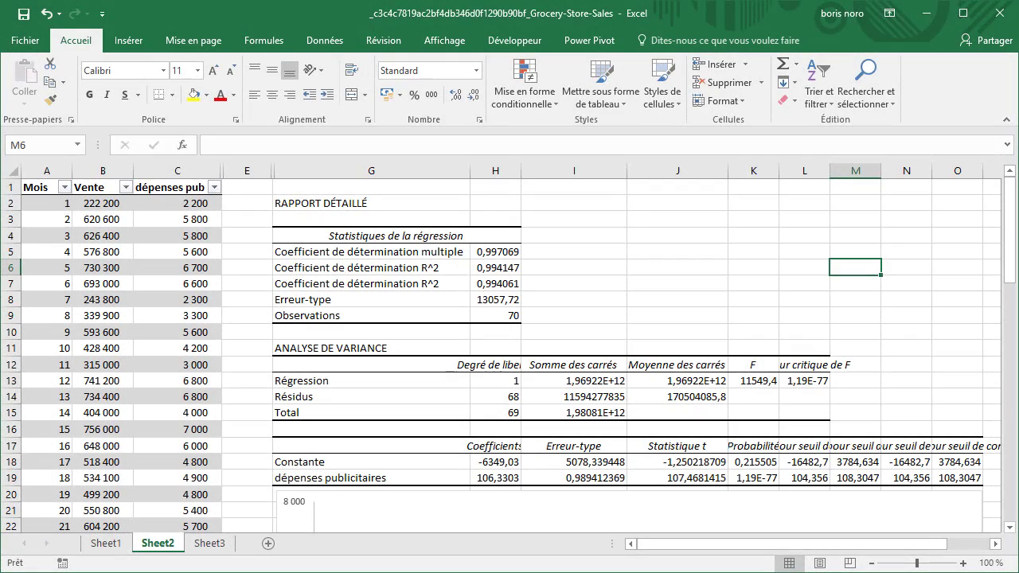
Scroll through the sales and advertising table to review the data
{"action": "scroll", "coordinate": [509, 358], "scroll_direction": "down", "scroll_amount": 1}
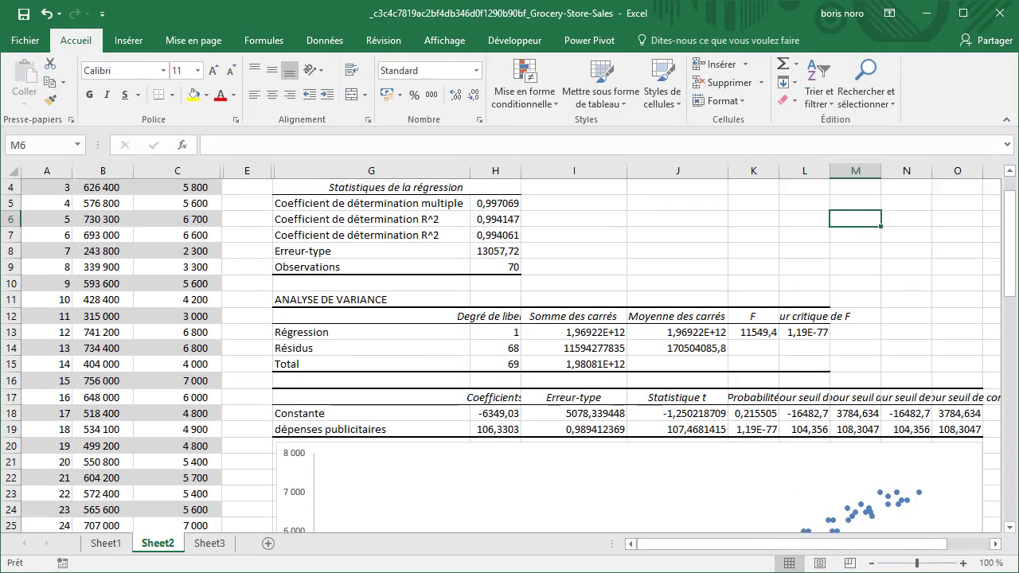
{"action": "scroll", "coordinate": [510, 359], "scroll_direction": "down", "scroll_amount": 4}
{"action": "scroll", "coordinate": [510, 358], "scroll_direction": "down", "scroll_amount": 2}
{"action": "scroll", "coordinate": [510, 358], "scroll_direction": "up", "scroll_amount": 1}
{"action": "scroll", "coordinate": [510, 359], "scroll_direction": "up", "scroll_amount": 4}
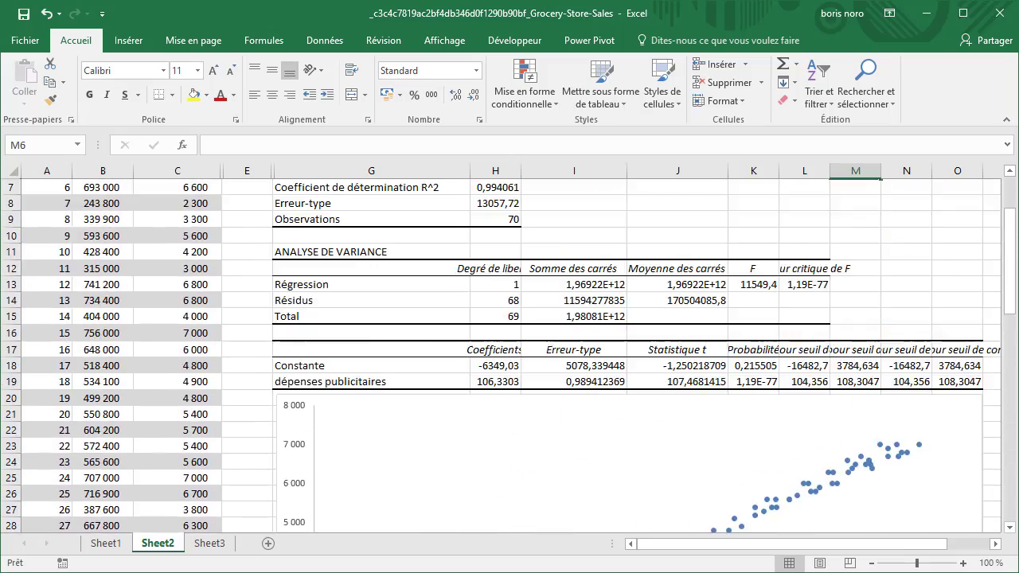
{"action": "scroll", "coordinate": [510, 358], "scroll_direction": "up", "scroll_amount": 1}
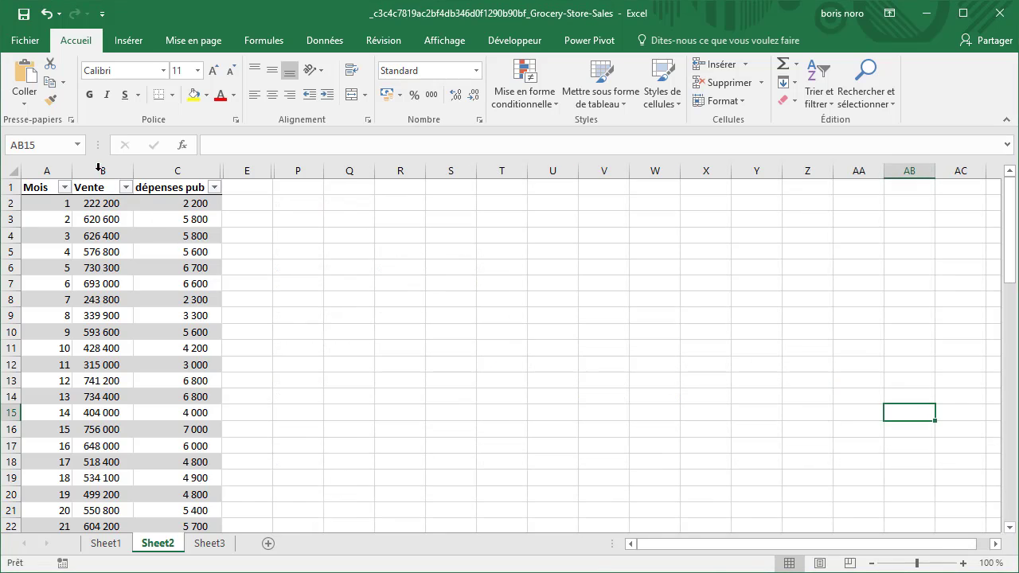
Select columns B and C holding Vente and dépenses pub as the analysis data
{"action": "left_click", "coordinate": [98, 168]}
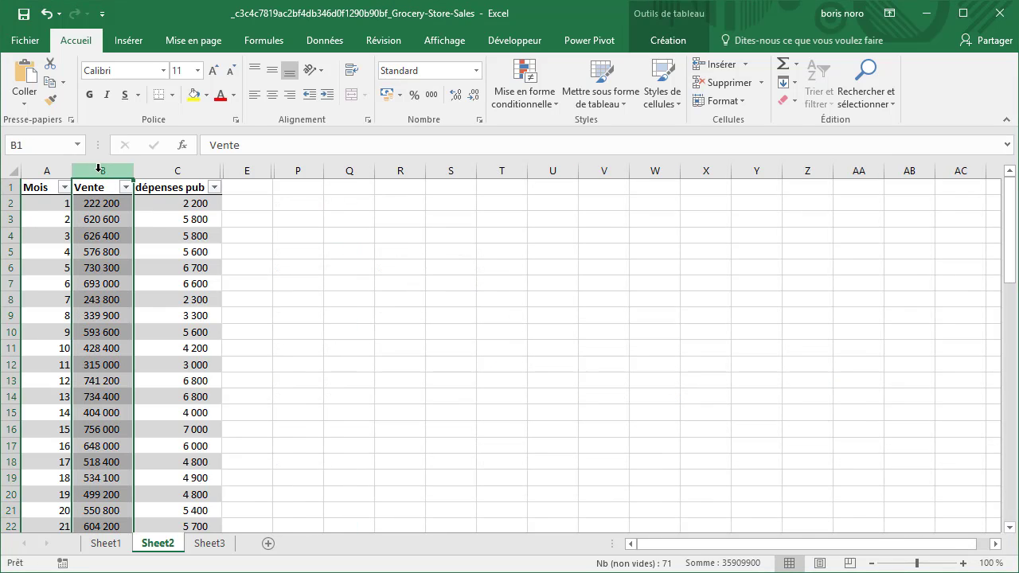
{"action": "left_click_drag", "start_coordinate": [98, 168], "coordinate": [175, 167]}
{"action": "left_click", "coordinate": [175, 168]}
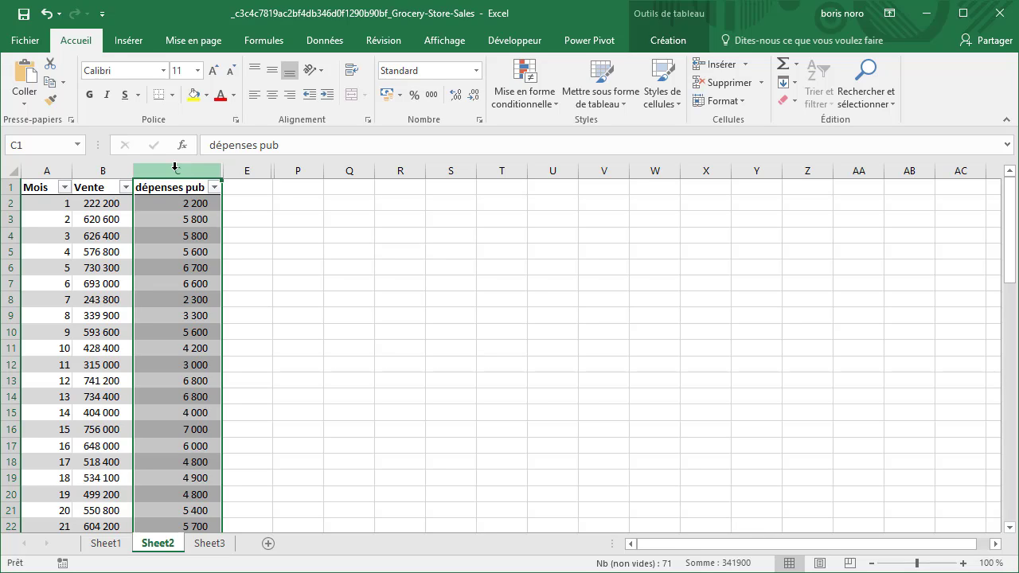
{"action": "left_click", "coordinate": [103, 169]}
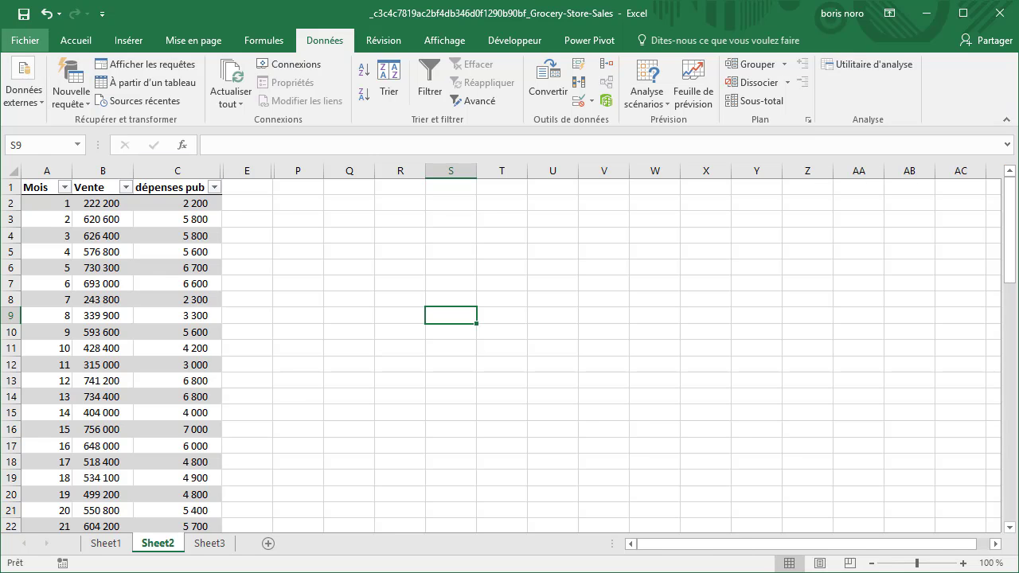
Enable the Analysis ToolPak under Excel Options > Compléments
{"action": "left_click", "coordinate": [24, 39]}
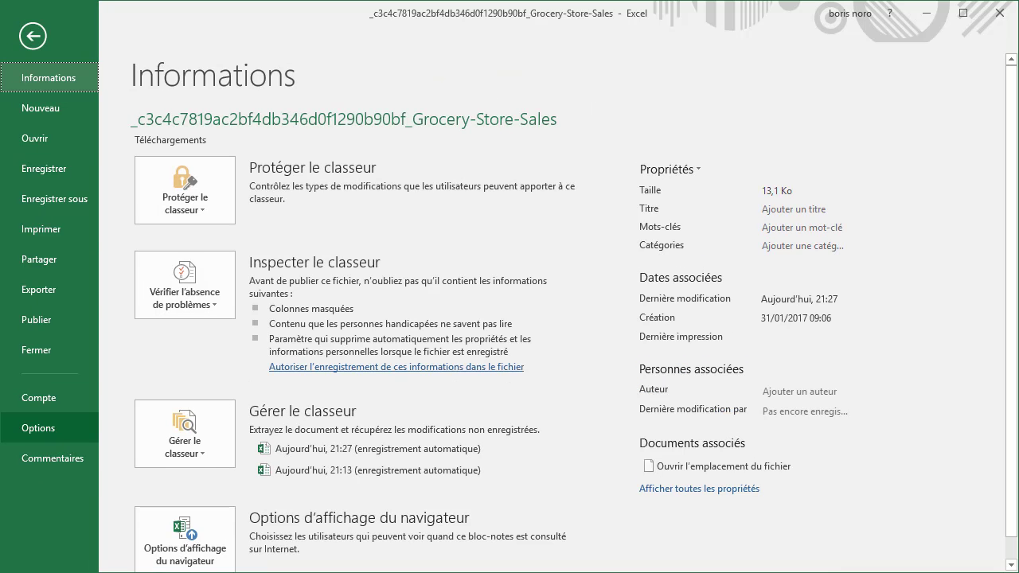
{"action": "left_click", "coordinate": [39, 428]}
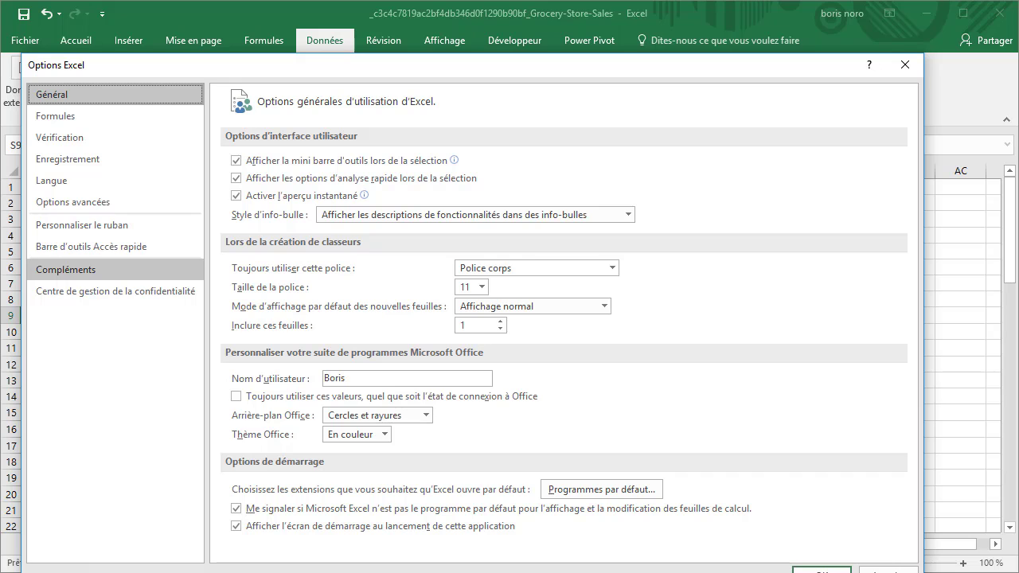
{"action": "left_click", "coordinate": [66, 269]}
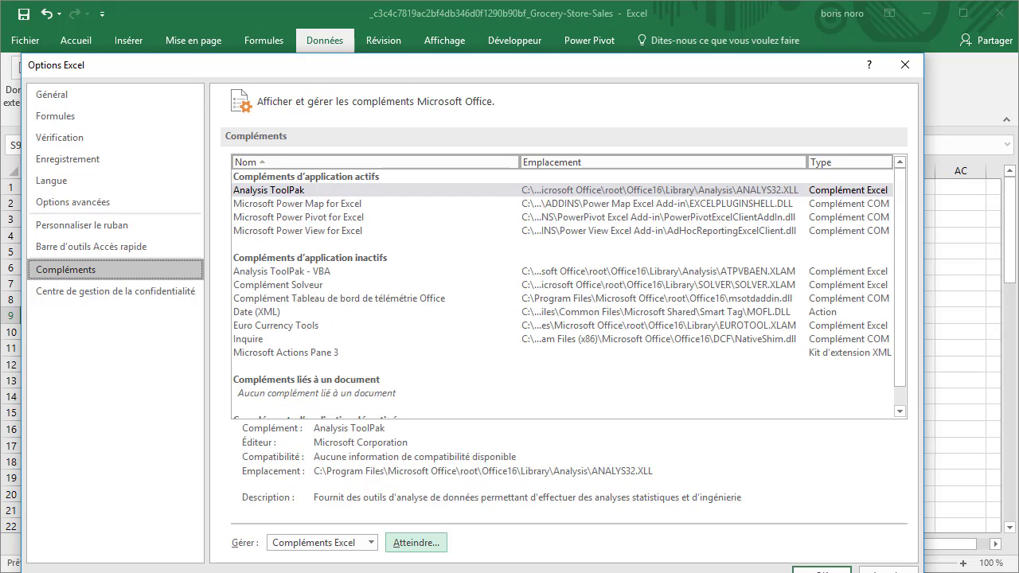
{"action": "left_click", "coordinate": [415, 543]}
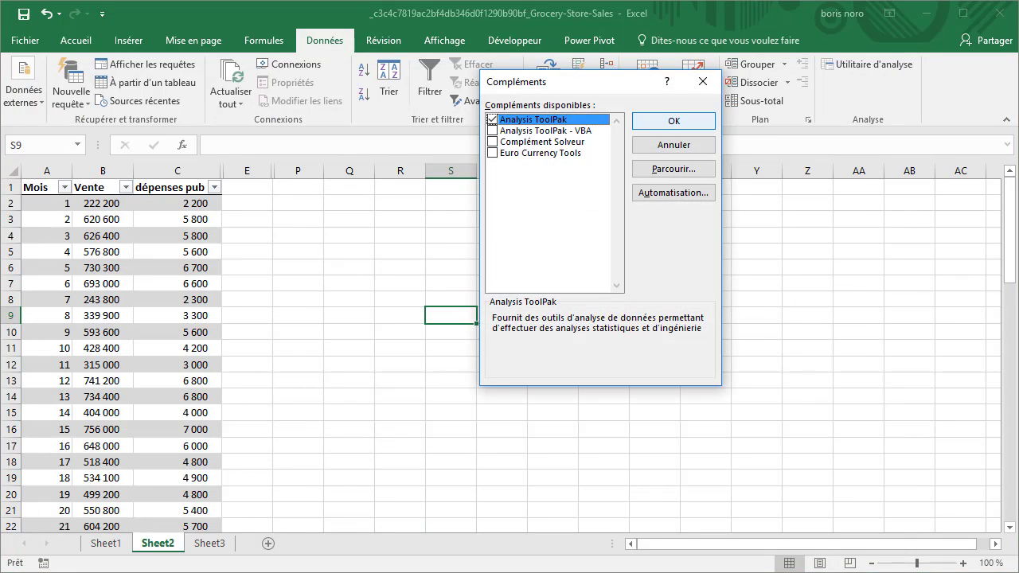
{"action": "left_click", "coordinate": [674, 121]}
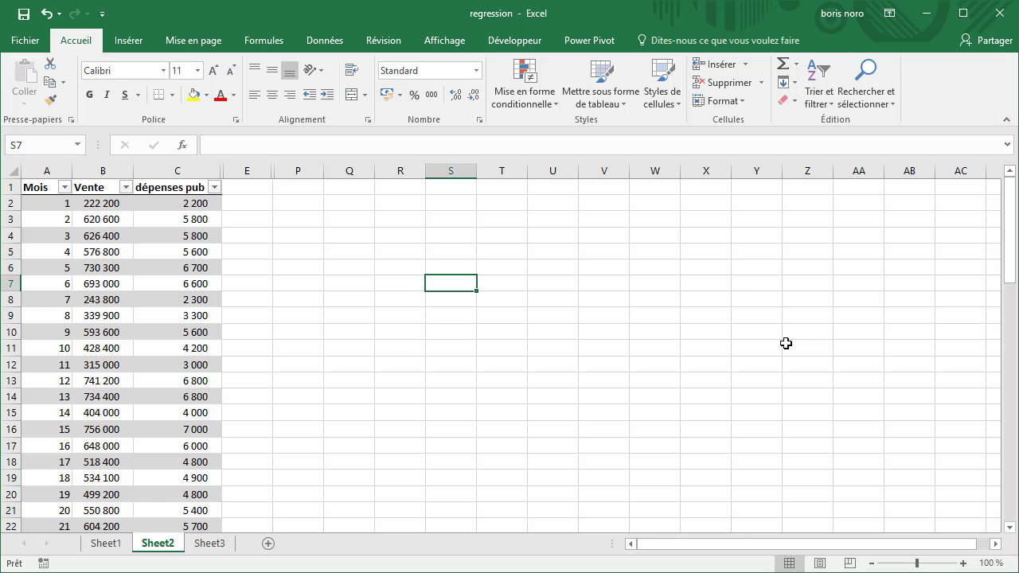
Choose Régression linéaire from the Données > Utilitaire d'analyse list
{"action": "left_click", "coordinate": [325, 41]}
{"action": "left_click", "coordinate": [874, 64]}
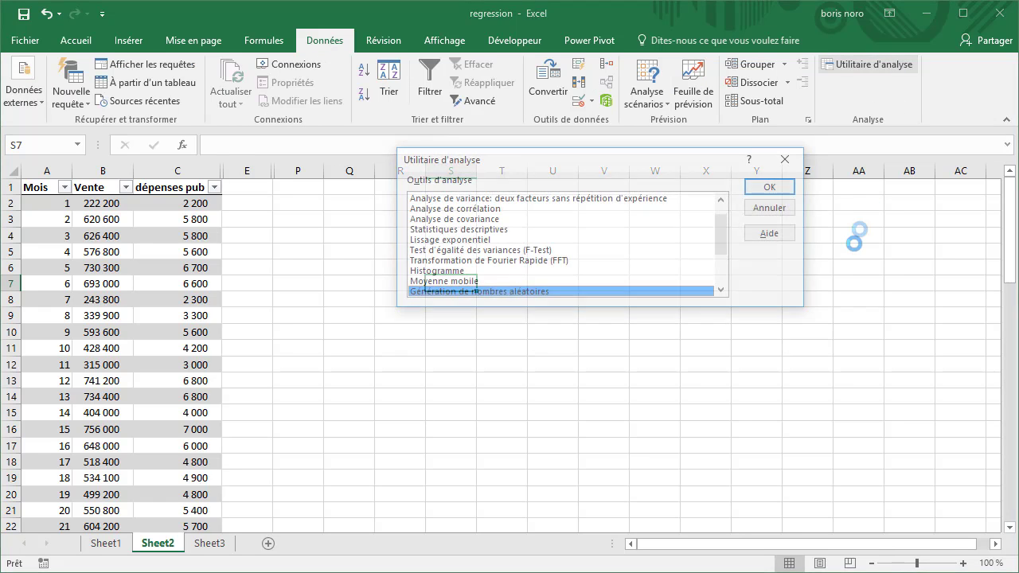
{"action": "left_click", "coordinate": [722, 290]}
{"action": "left_click", "coordinate": [723, 291]}
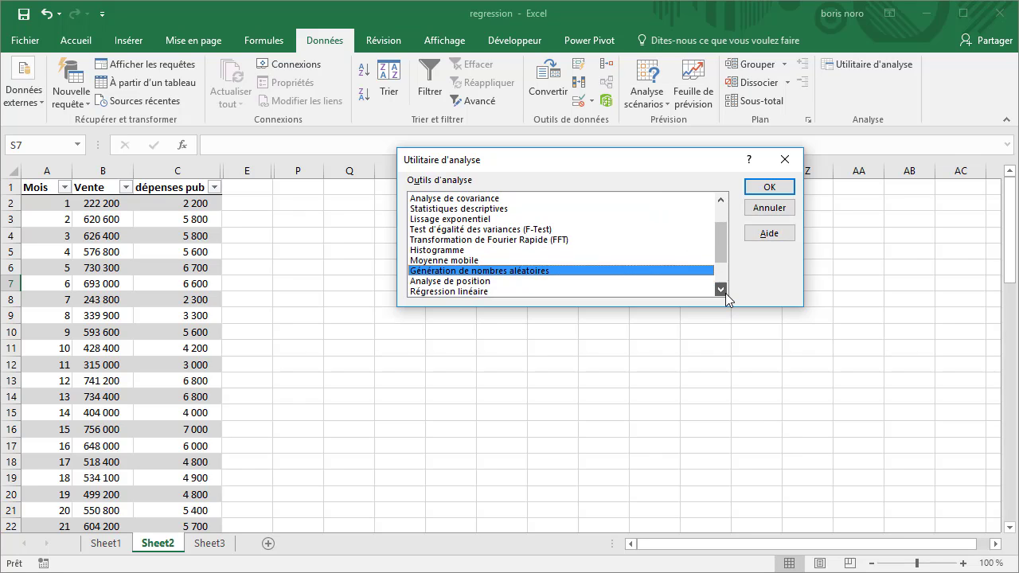
{"action": "left_click", "coordinate": [723, 291]}
{"action": "left_click", "coordinate": [486, 282]}
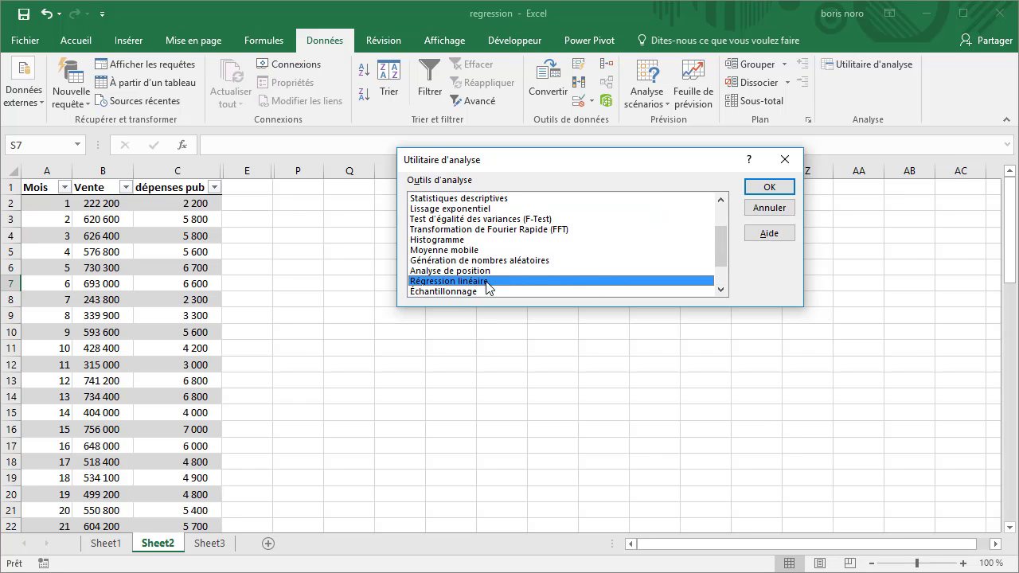
{"action": "left_click", "coordinate": [761, 190]}
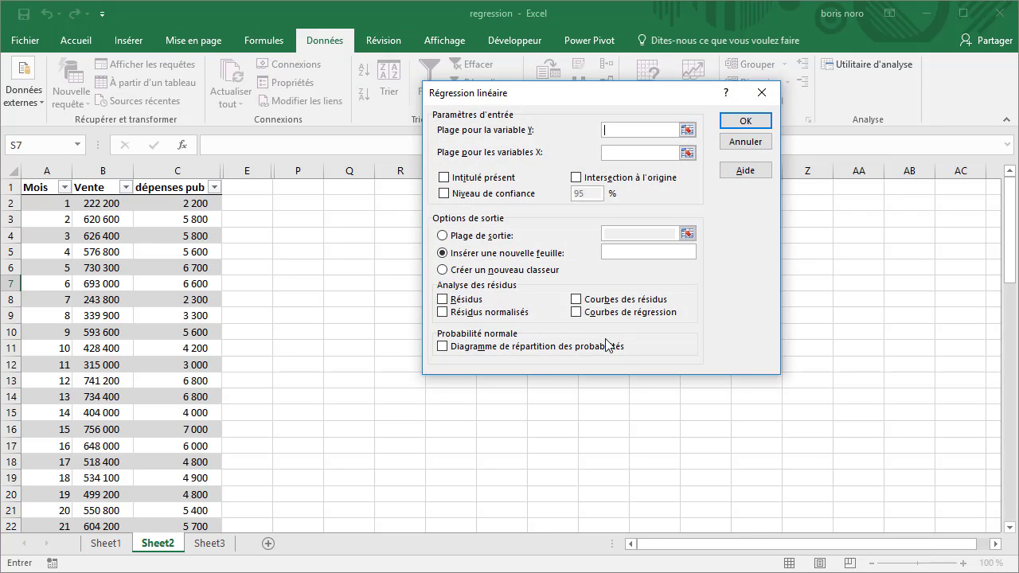
Set the regression Y range to B1:B71 and X range to C1:C71
{"action": "left_click", "coordinate": [96, 187]}
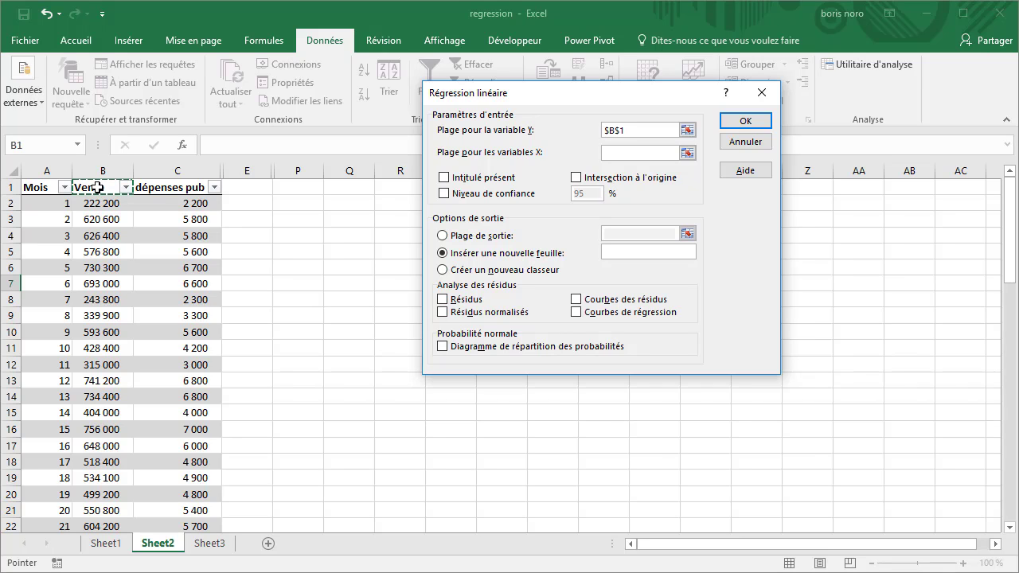
{"action": "key", "text": "ctrl+shift+Down"}
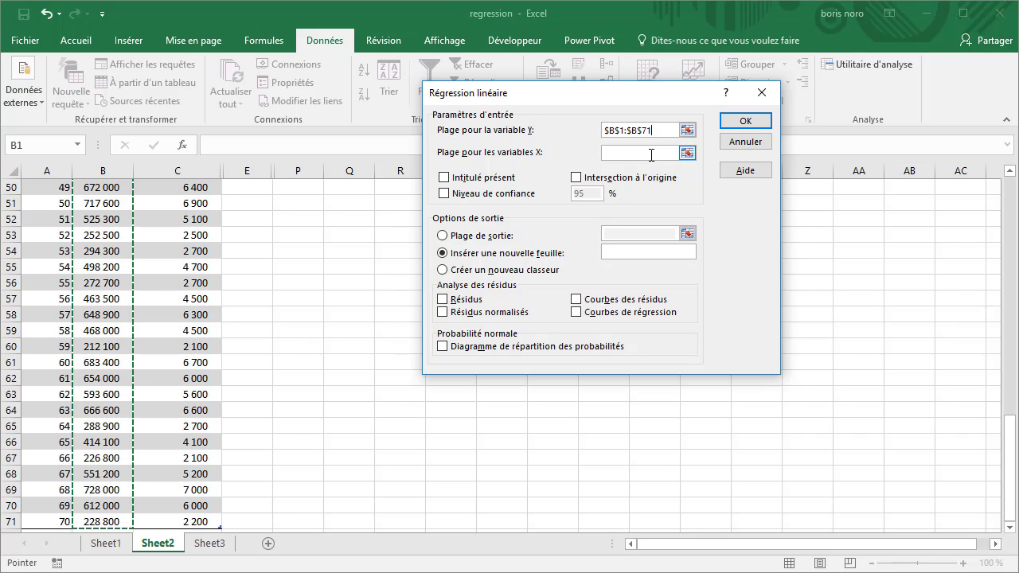
{"action": "scroll", "coordinate": [219, 247], "scroll_direction": "up", "scroll_amount": 15}
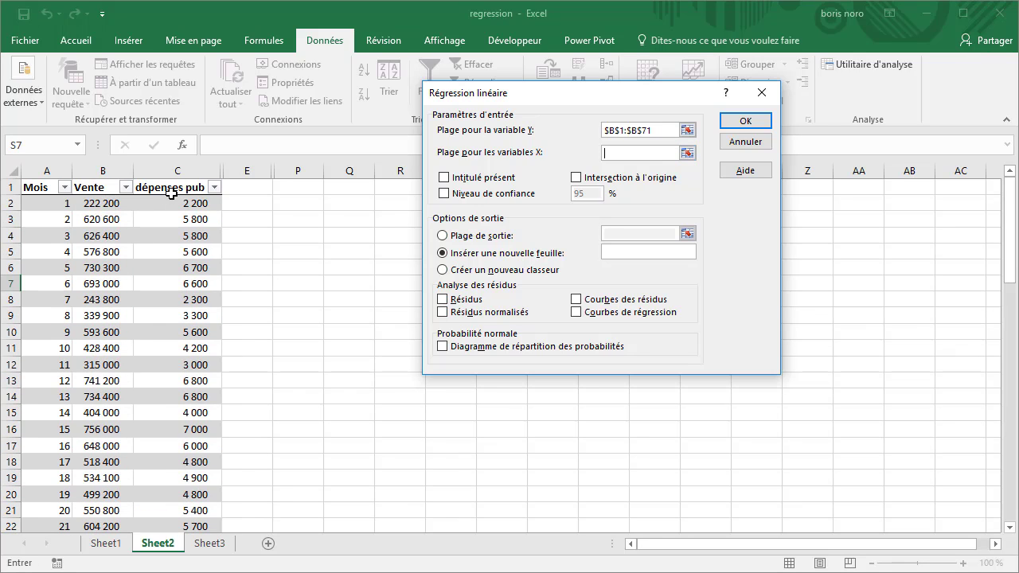
{"action": "left_click", "coordinate": [171, 188]}
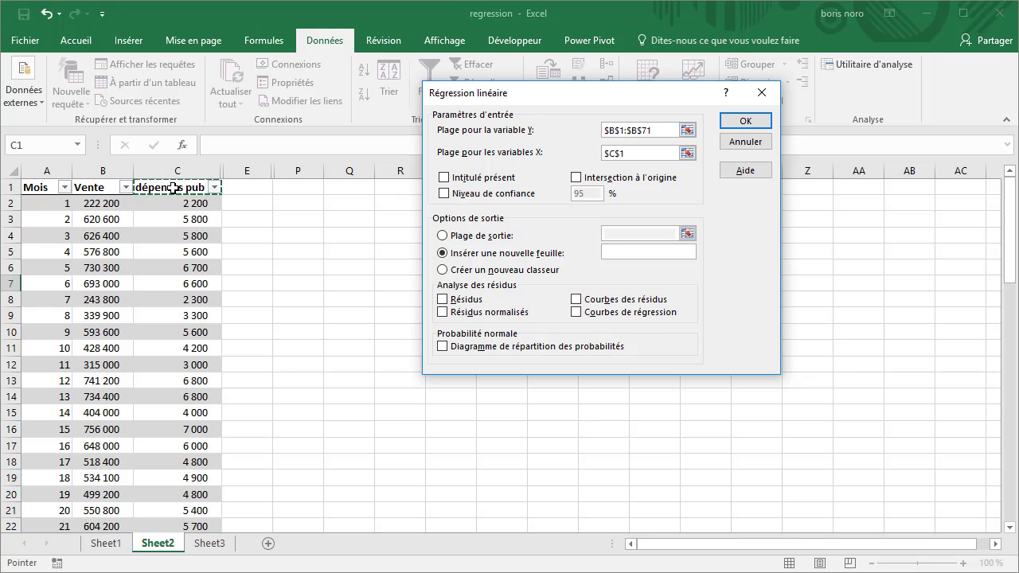
{"action": "key", "text": "ctrl+shift+Down"}
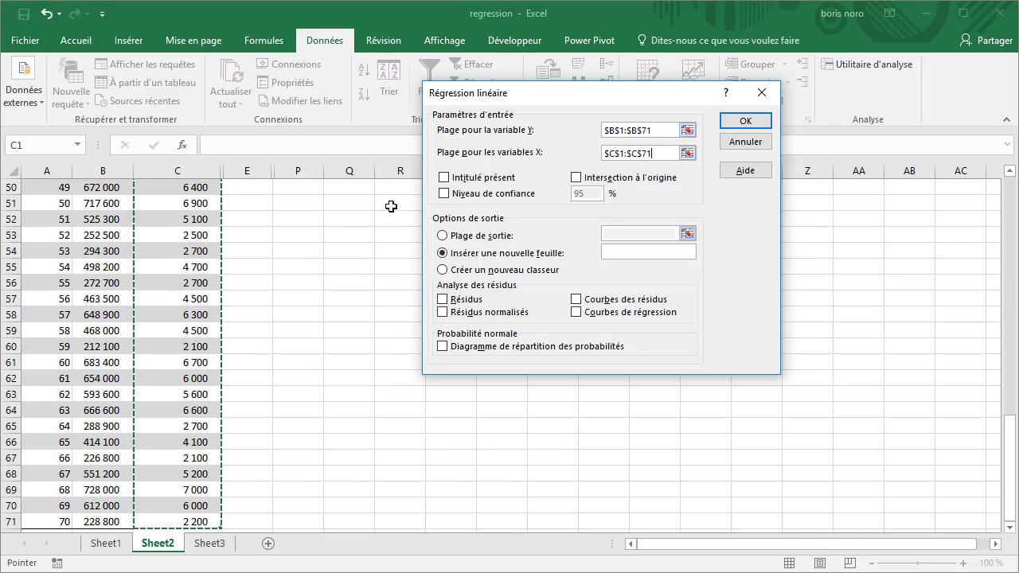
Turn on confidence level and labels, and send the output to cell Q3
{"action": "left_click", "coordinate": [444, 194]}
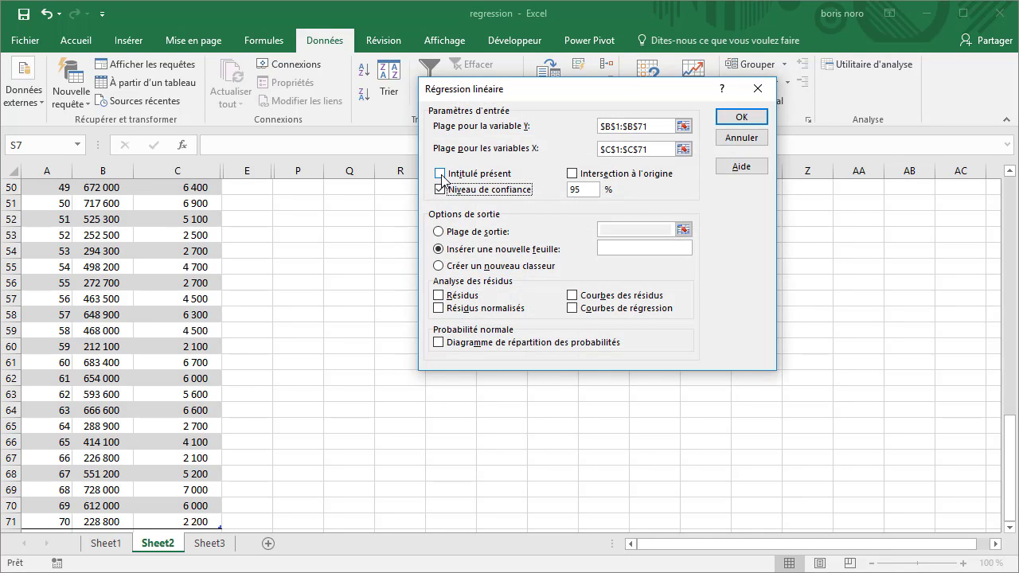
{"action": "left_click", "coordinate": [440, 173]}
{"action": "left_click", "coordinate": [439, 232]}
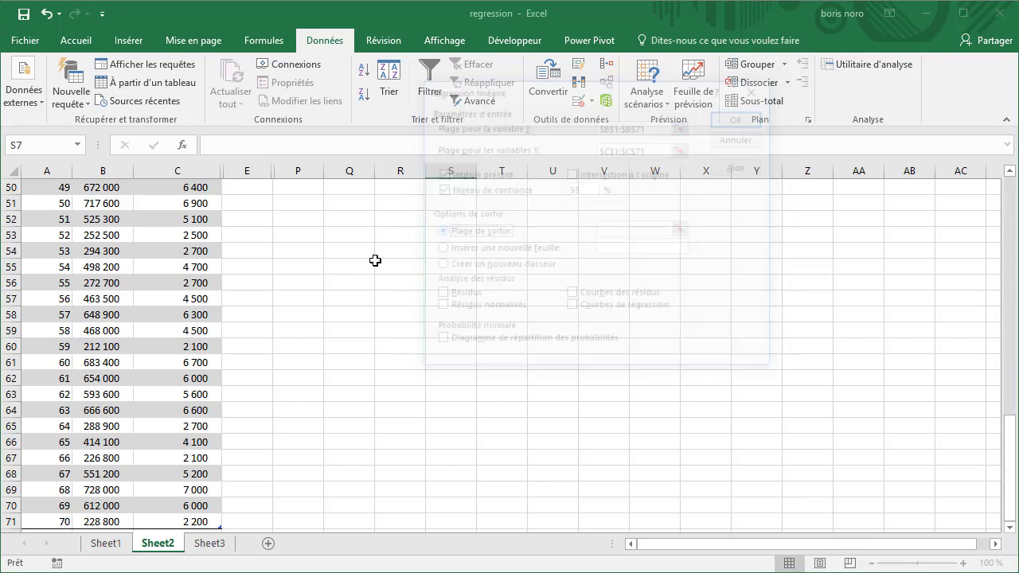
{"action": "scroll", "coordinate": [351, 261], "scroll_direction": "up", "scroll_amount": 15}
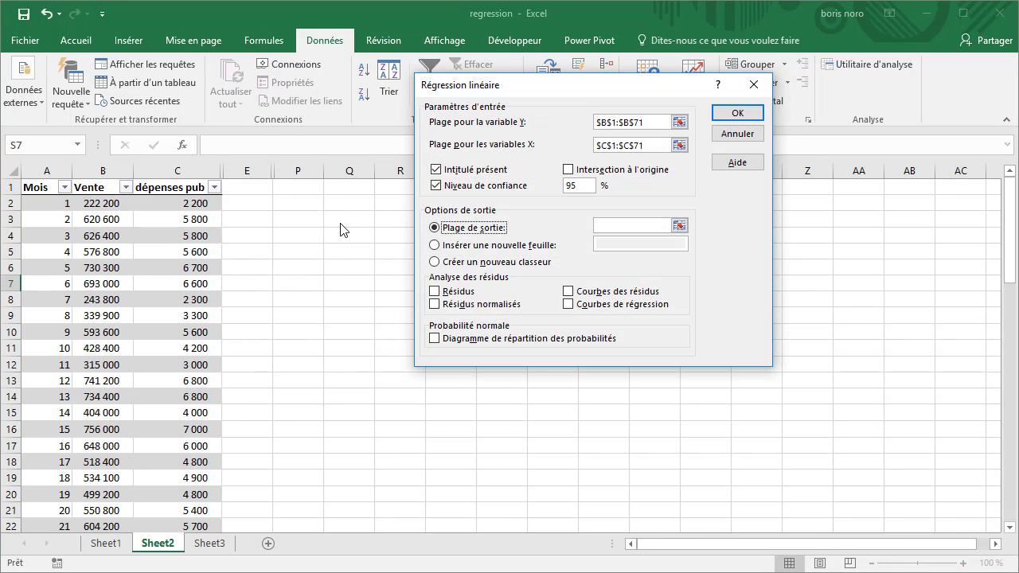
{"action": "left_click", "coordinate": [679, 226]}
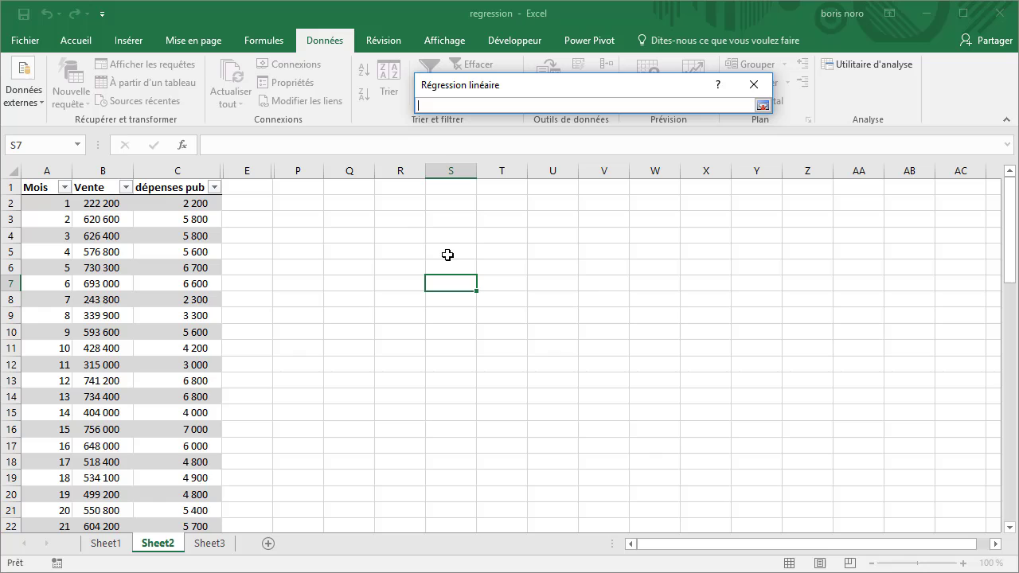
{"action": "left_click", "coordinate": [350, 218]}
{"action": "key", "text": "Return"}
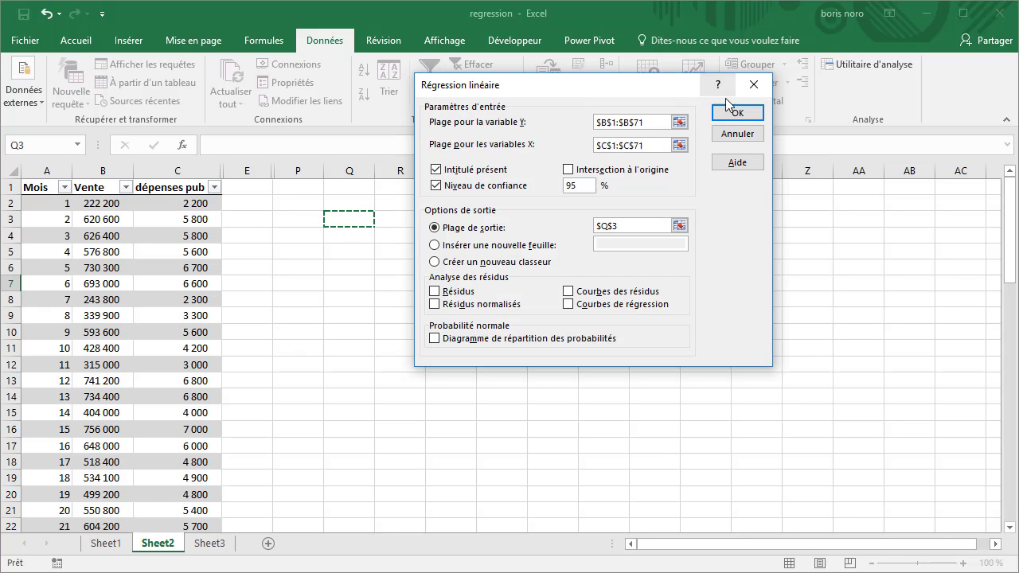
Run the regression into Q3, then select coefficient cells R19 and R20
{"action": "left_click", "coordinate": [737, 114]}
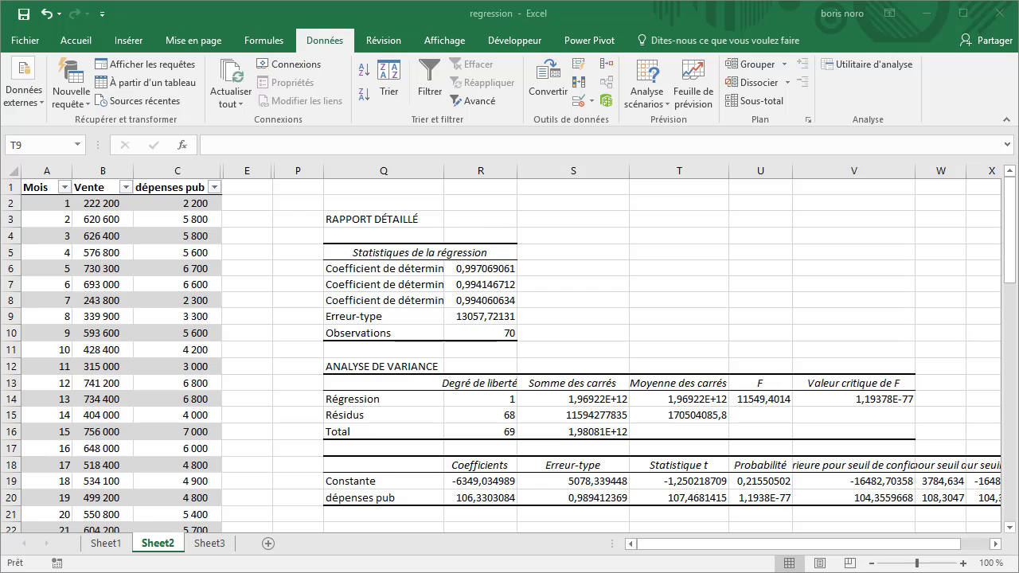
{"action": "left_click", "coordinate": [484, 480]}
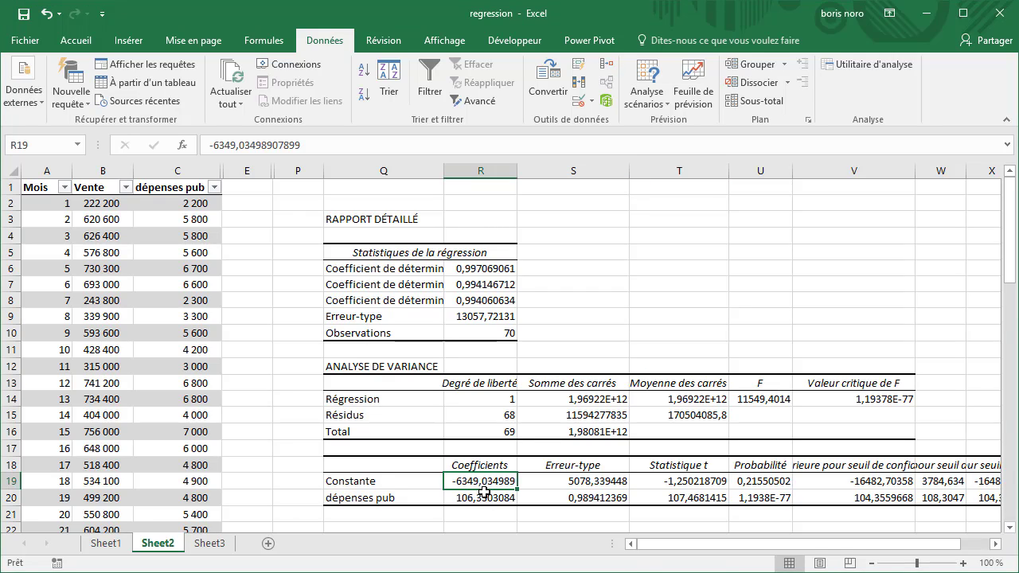
{"action": "left_click", "coordinate": [482, 497], "text": "ctrl"}
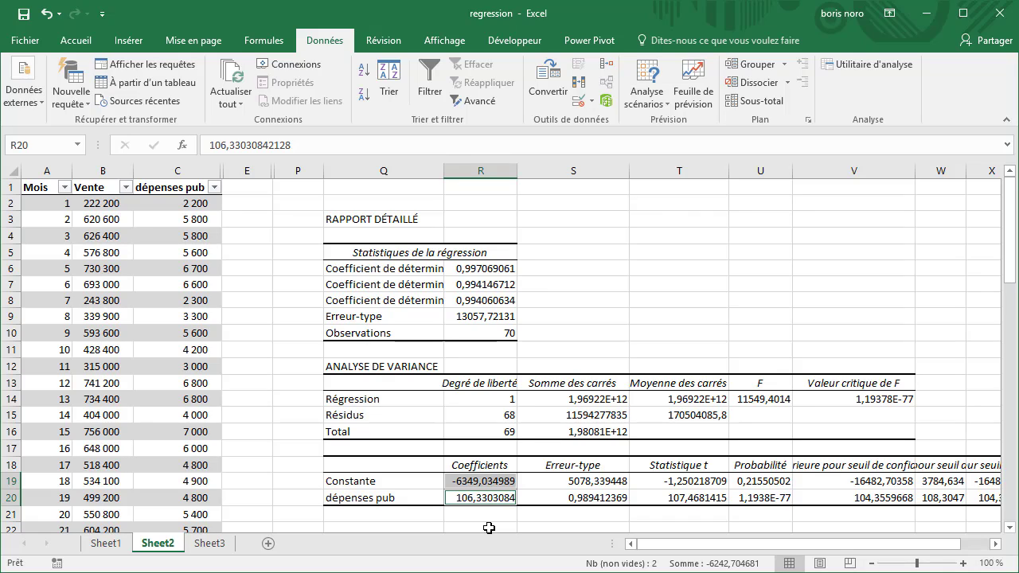
Fill coefficients R19:R20 (-6349,03 and 106,33) with yellow
{"action": "left_click", "coordinate": [75, 40]}
{"action": "left_click", "coordinate": [194, 95]}
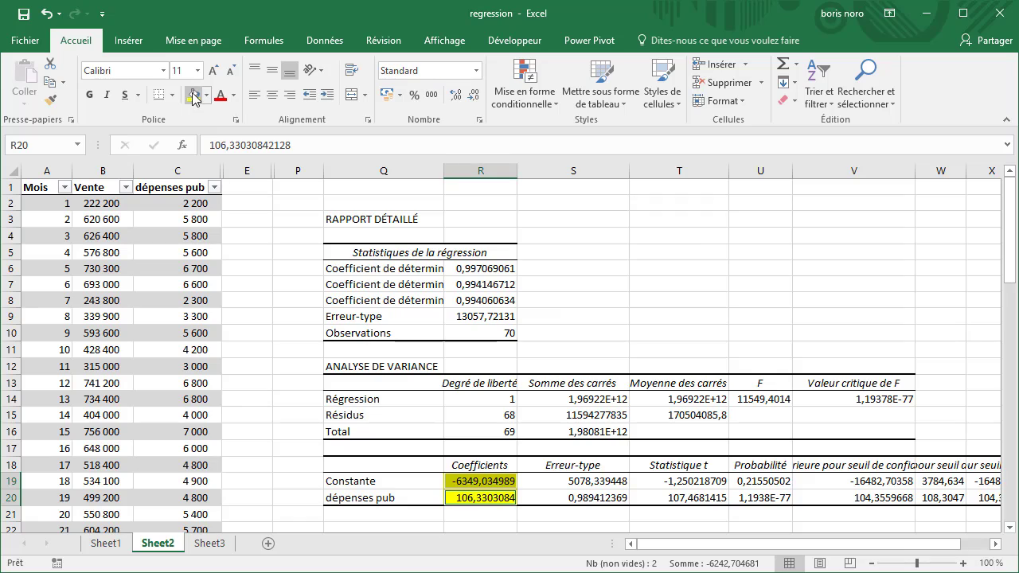
{"action": "left_click", "coordinate": [581, 514]}
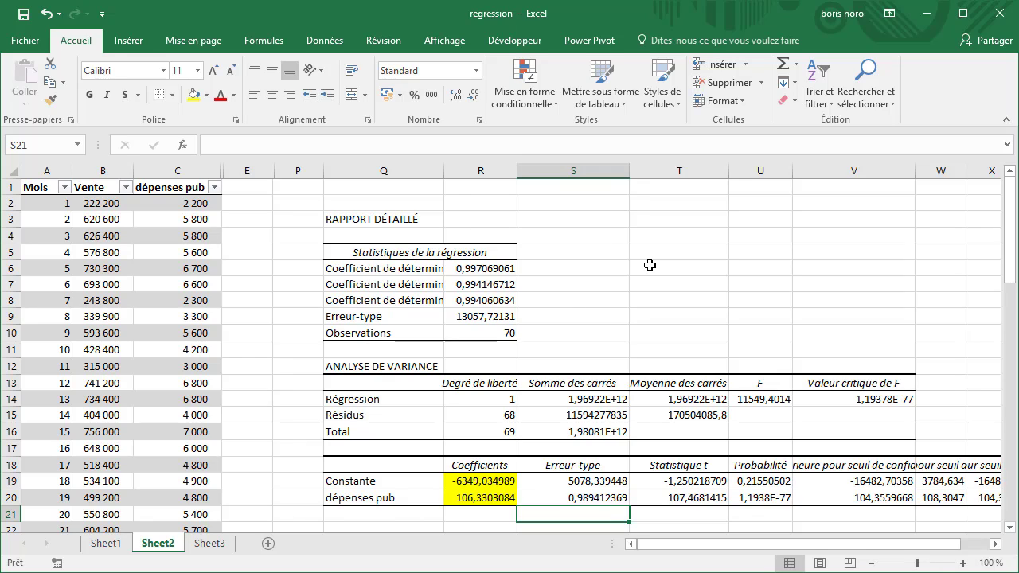
{"action": "left_click", "coordinate": [650, 265]}
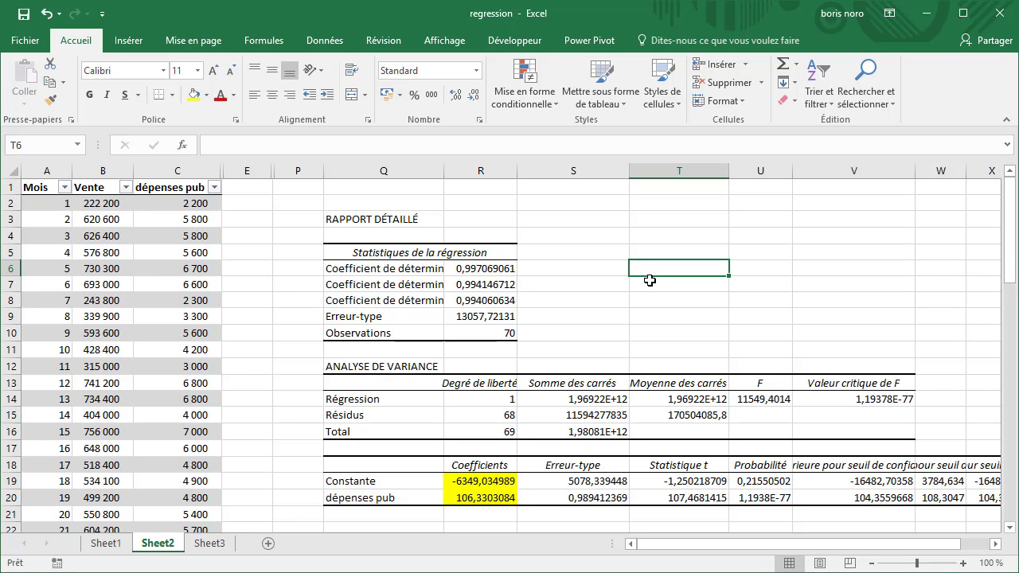
Enter =C2*R20+R19 in T6 to predict sales of 227 578
{"action": "type", "text": "="}
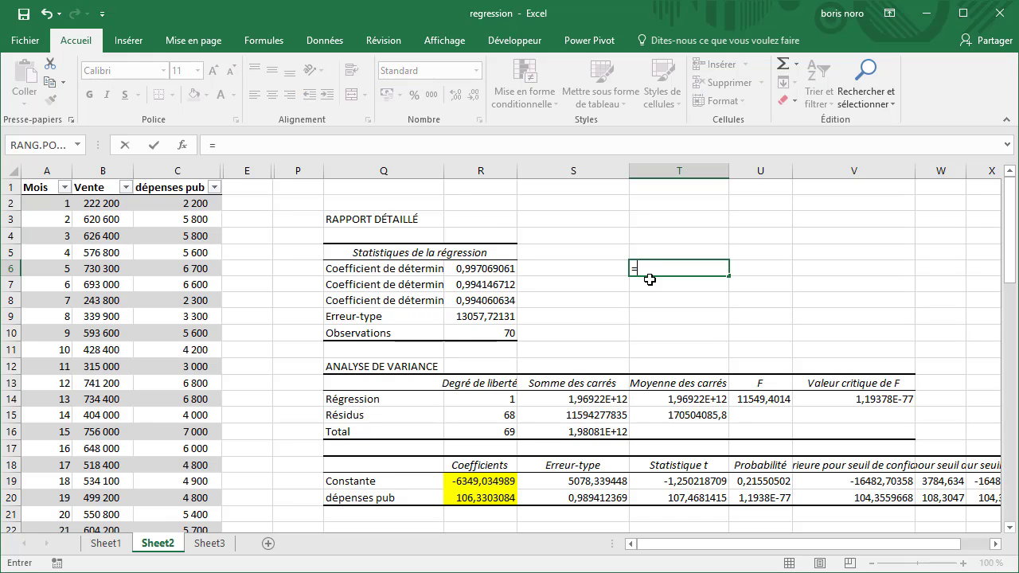
{"action": "left_click", "coordinate": [180, 202]}
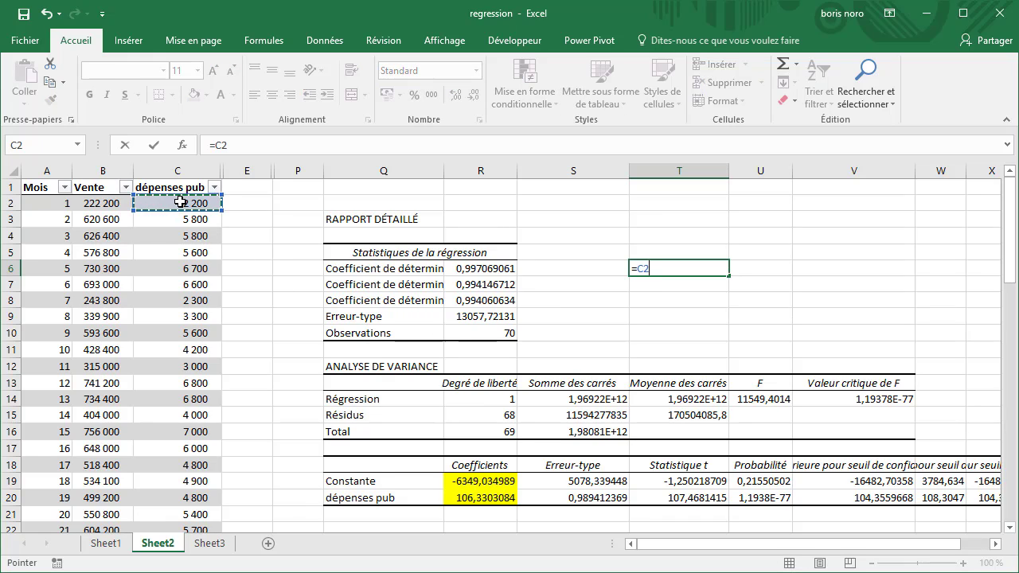
{"action": "type", "text": "*"}
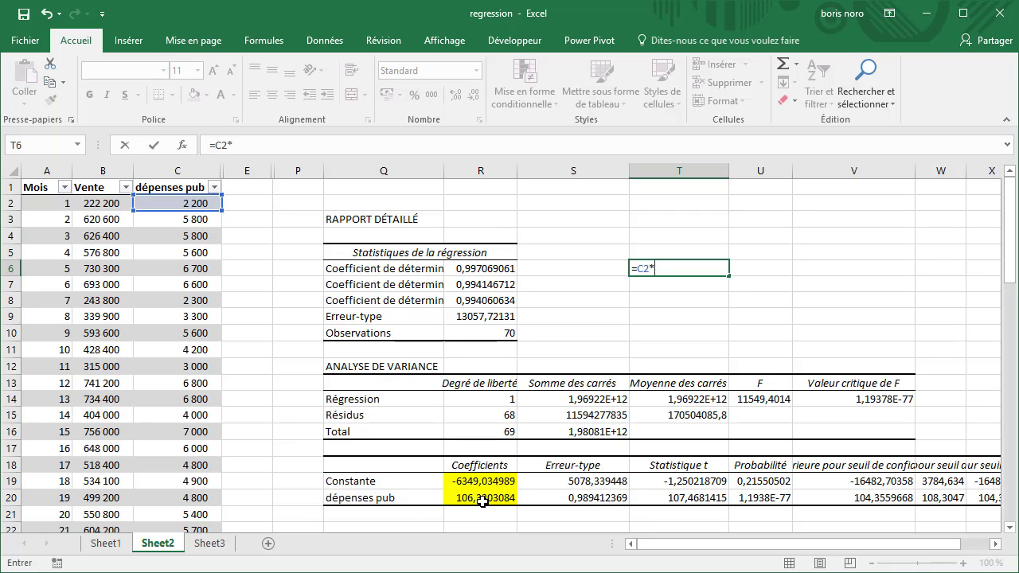
{"action": "left_click", "coordinate": [482, 502]}
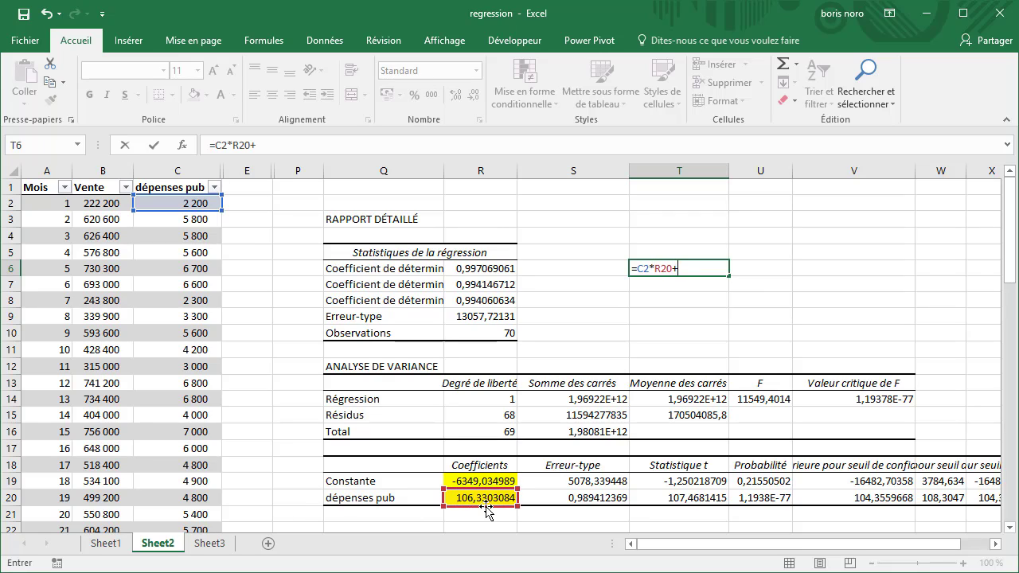
{"action": "type", "text": "+"}
{"action": "left_click", "coordinate": [481, 481]}
{"action": "key", "text": "Return"}
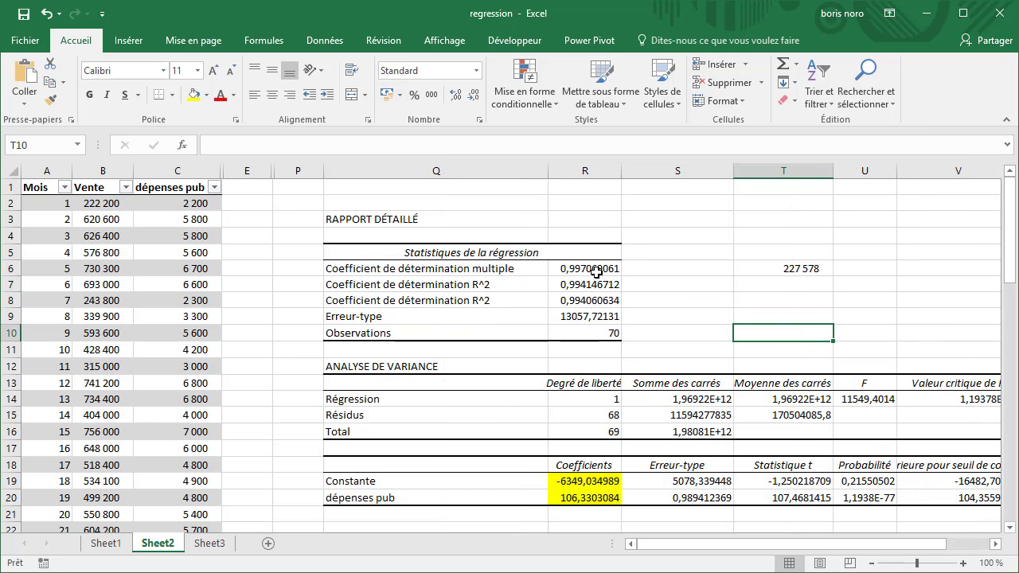
Fill R6:R8 (multiple correlation 0,997 and both R² 0,994) with yellow
{"action": "left_click_drag", "start_coordinate": [597, 271], "coordinate": [590, 302]}
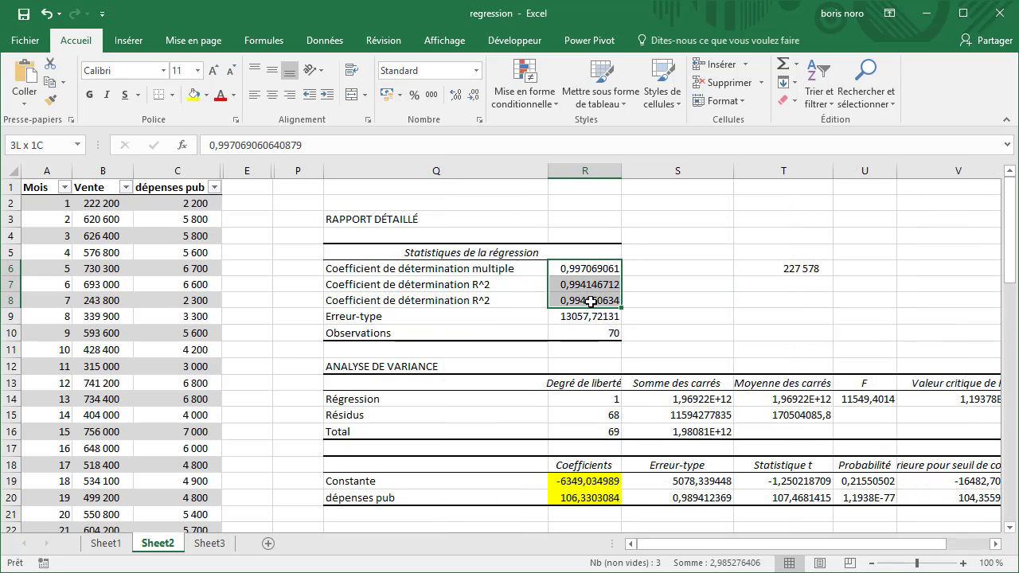
{"action": "left_click", "coordinate": [195, 95]}
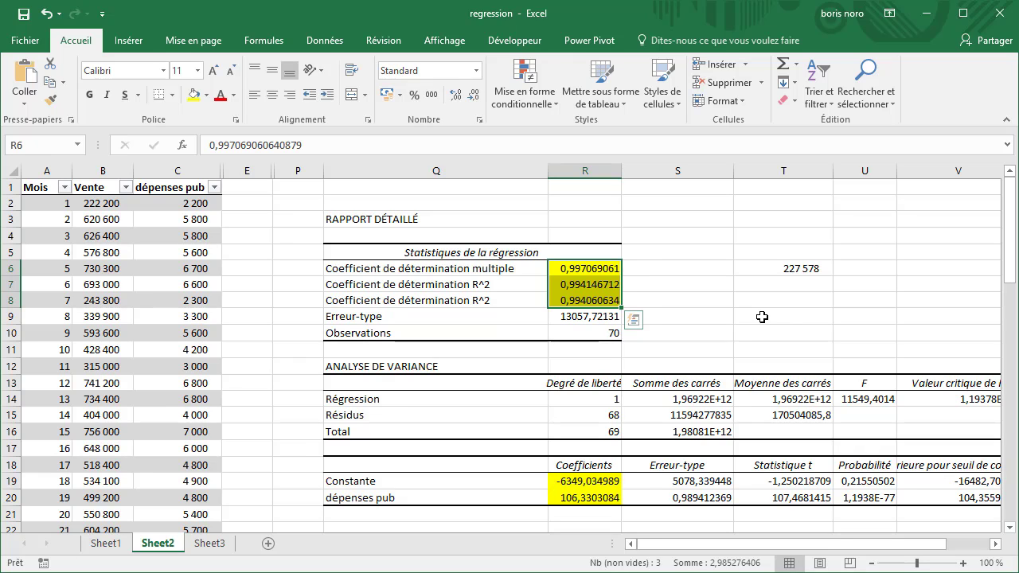
Insert a Nuages de points chart of B1:C71 from Graphiques recommandés
{"action": "left_click_drag", "start_coordinate": [102, 187], "coordinate": [154, 484]}
{"action": "key", "text": "ctrl+shift+Down"}
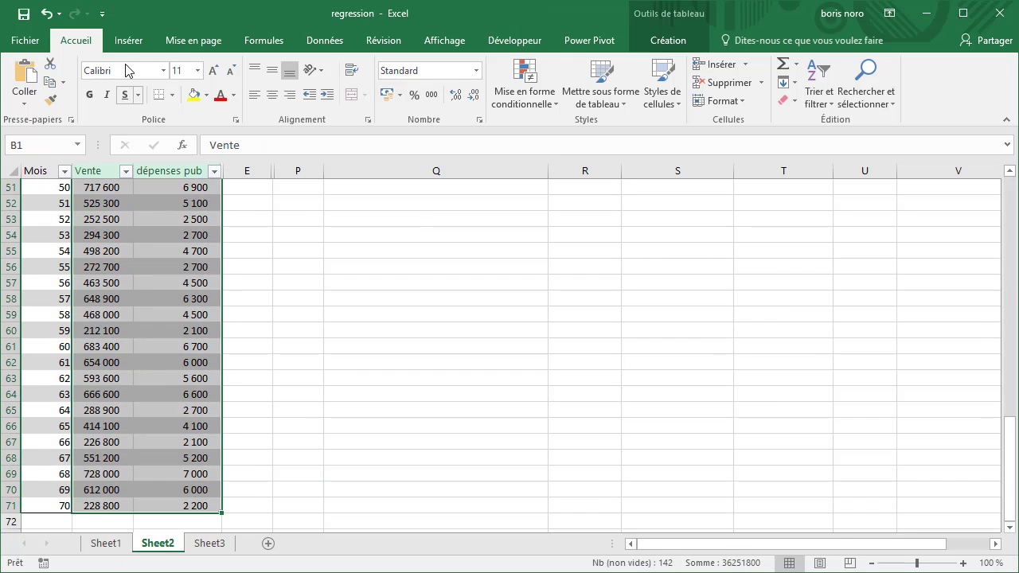
{"action": "left_click", "coordinate": [125, 44]}
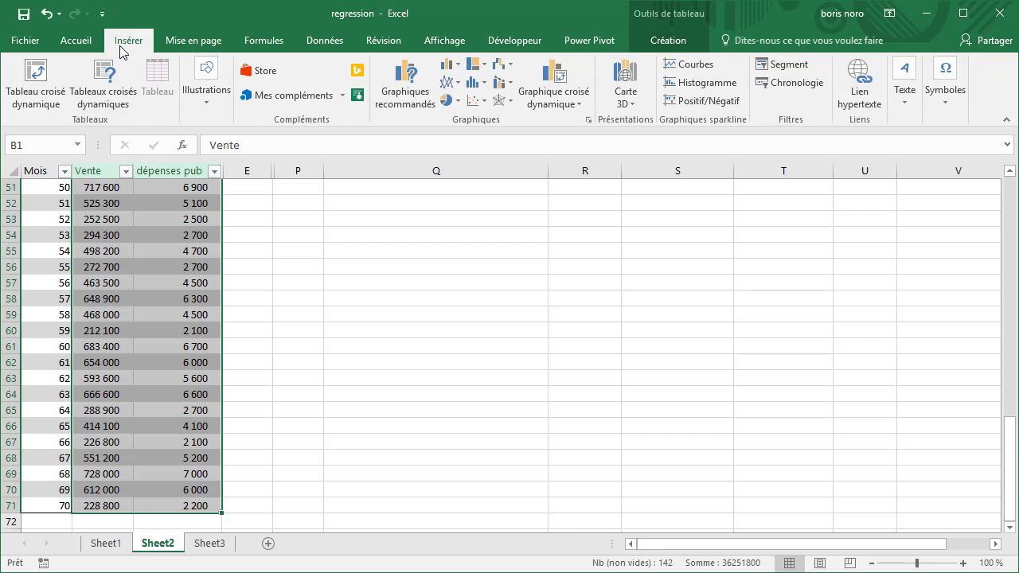
{"action": "left_click", "coordinate": [392, 91]}
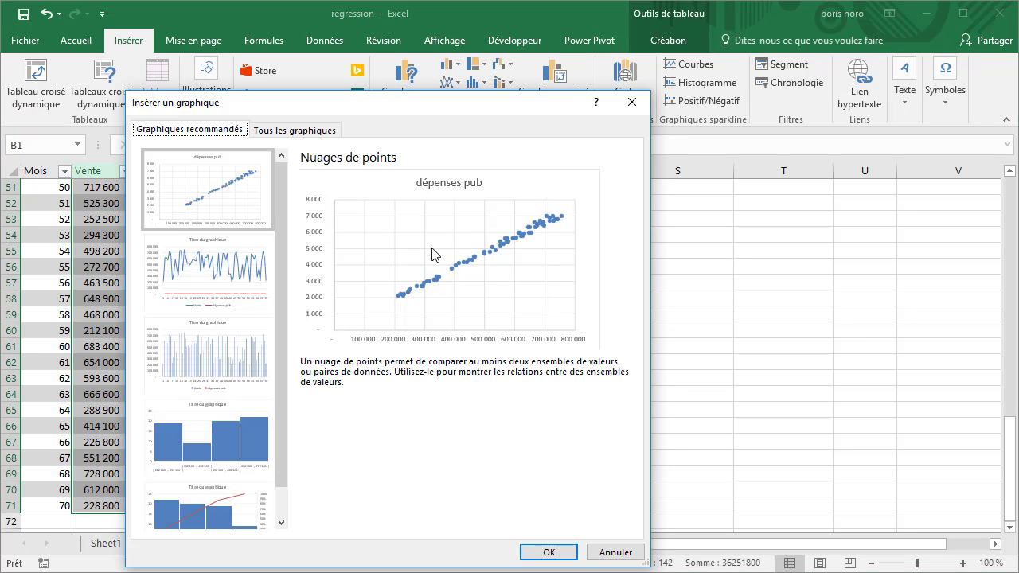
{"action": "left_click", "coordinate": [549, 553]}
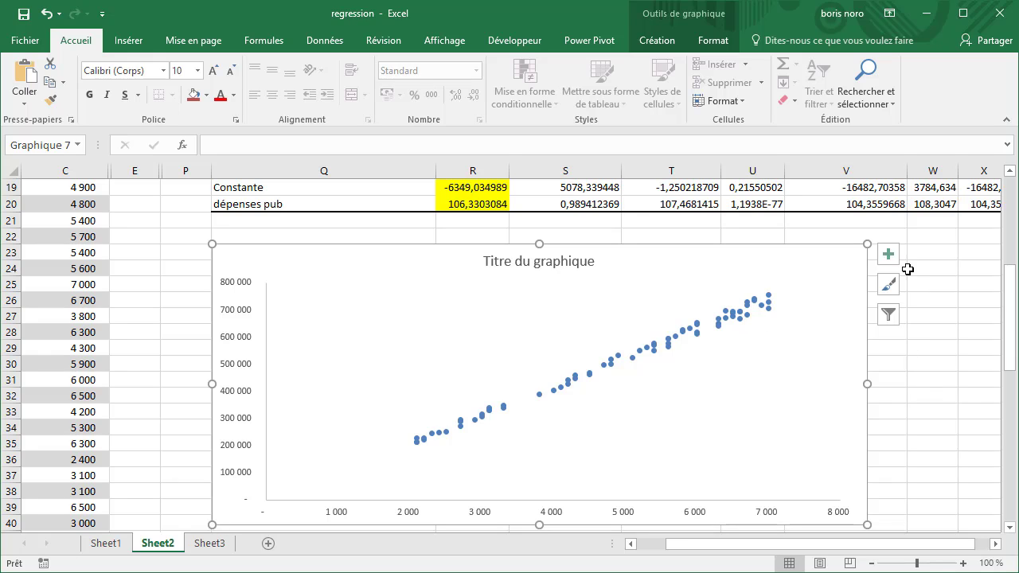
Add a linear trendline to the scatter chart from Chart Elements
{"action": "left_click", "coordinate": [887, 258]}
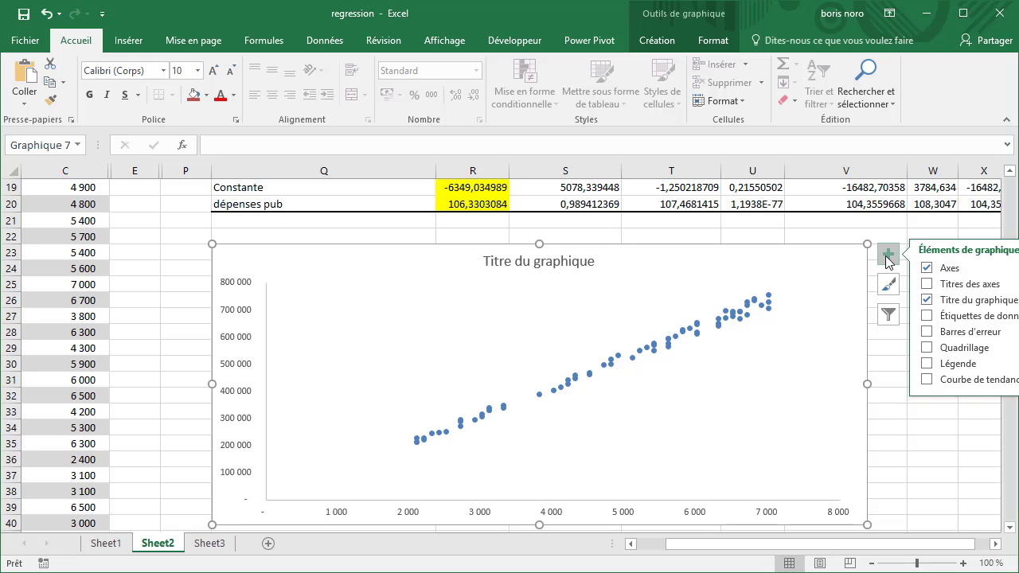
{"action": "left_click", "coordinate": [927, 382]}
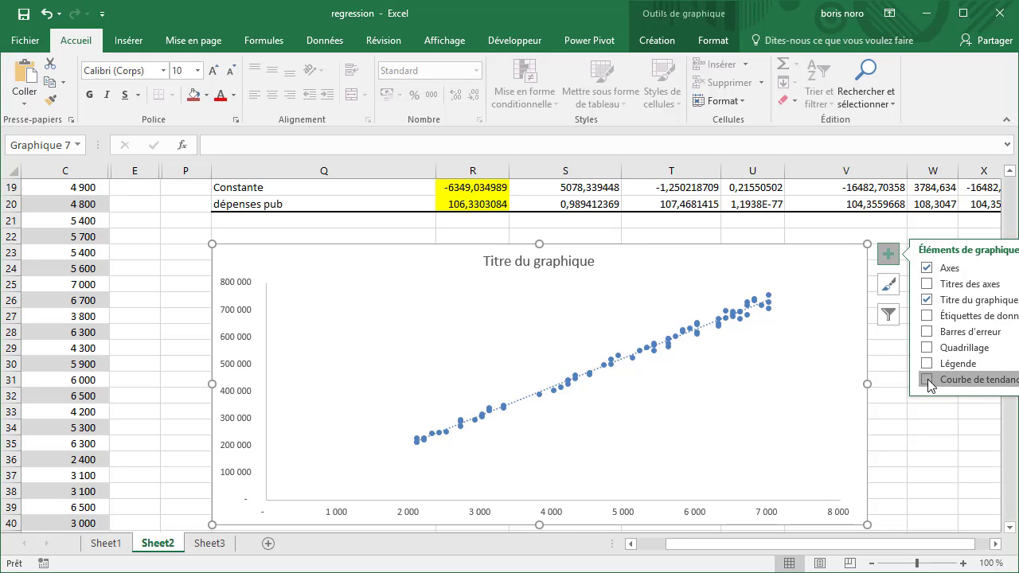
{"action": "left_click", "coordinate": [922, 430]}
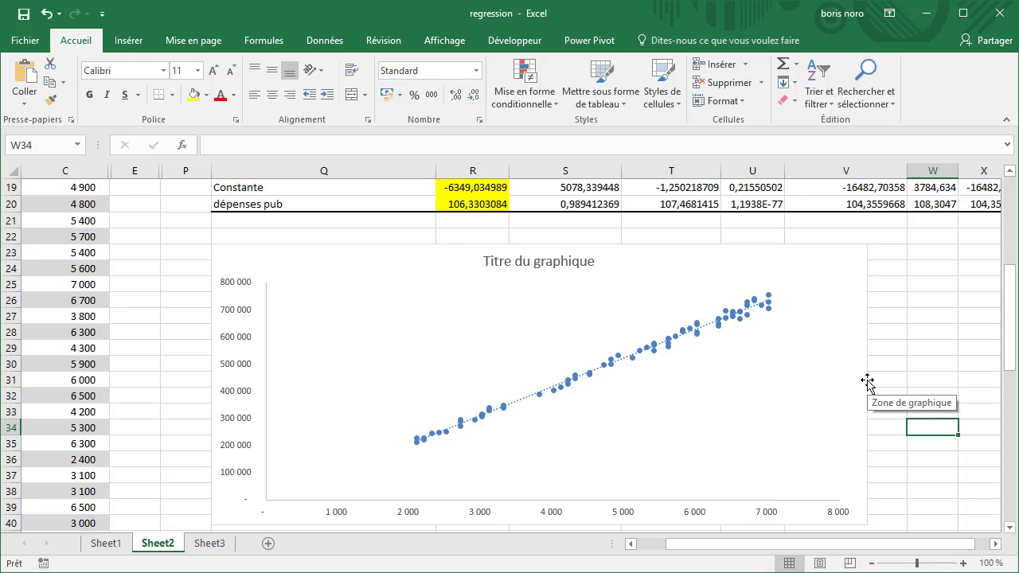
Display the trendline equation y = 106,33x - 6349 and move its label up
{"action": "left_click", "coordinate": [856, 352]}
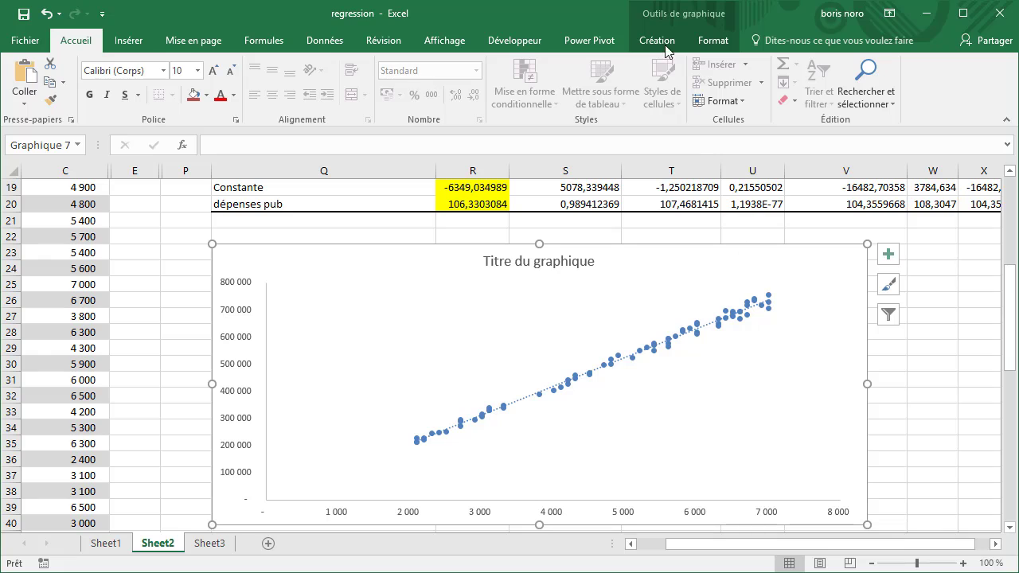
{"action": "left_click", "coordinate": [671, 19]}
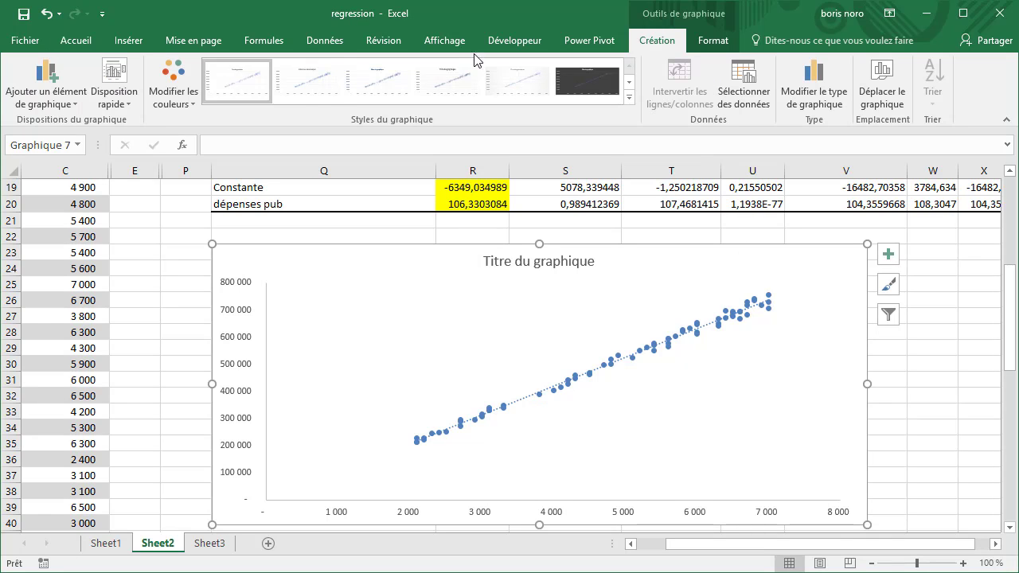
{"action": "left_click", "coordinate": [62, 104]}
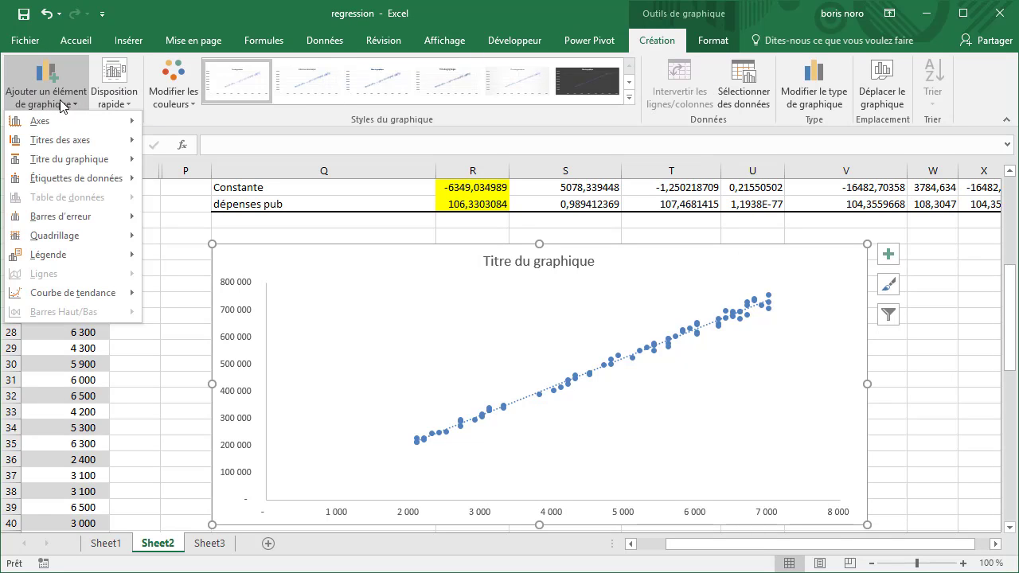
{"action": "mouse_move", "coordinate": [72, 292]}
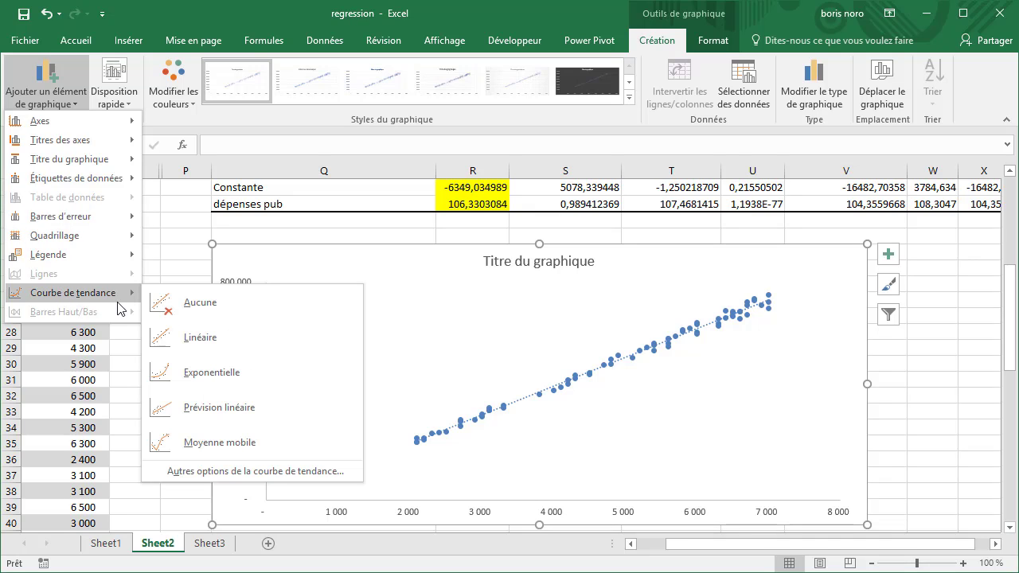
{"action": "left_click", "coordinate": [224, 470]}
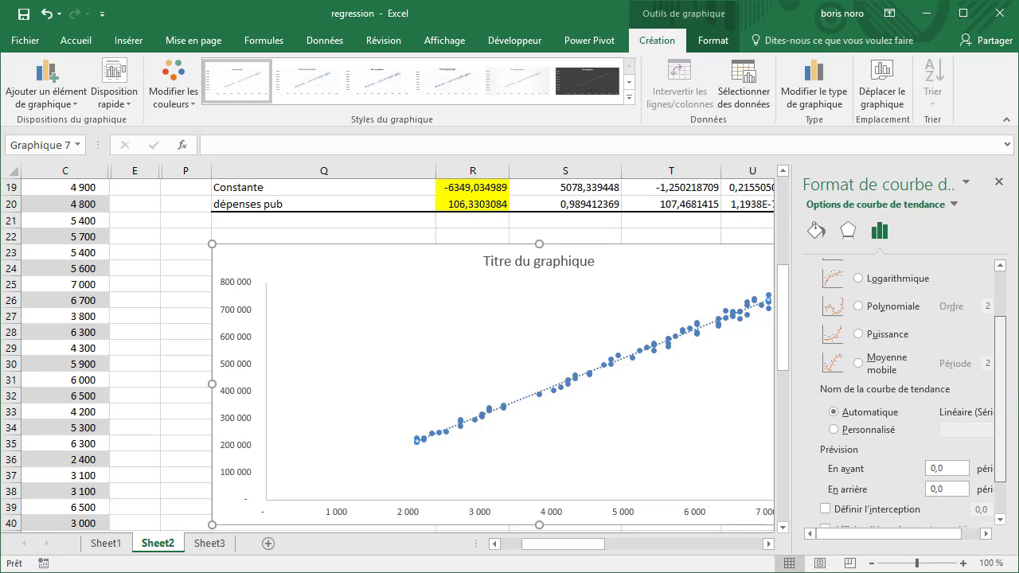
{"action": "scroll", "coordinate": [908, 390], "scroll_direction": "down", "scroll_amount": 2}
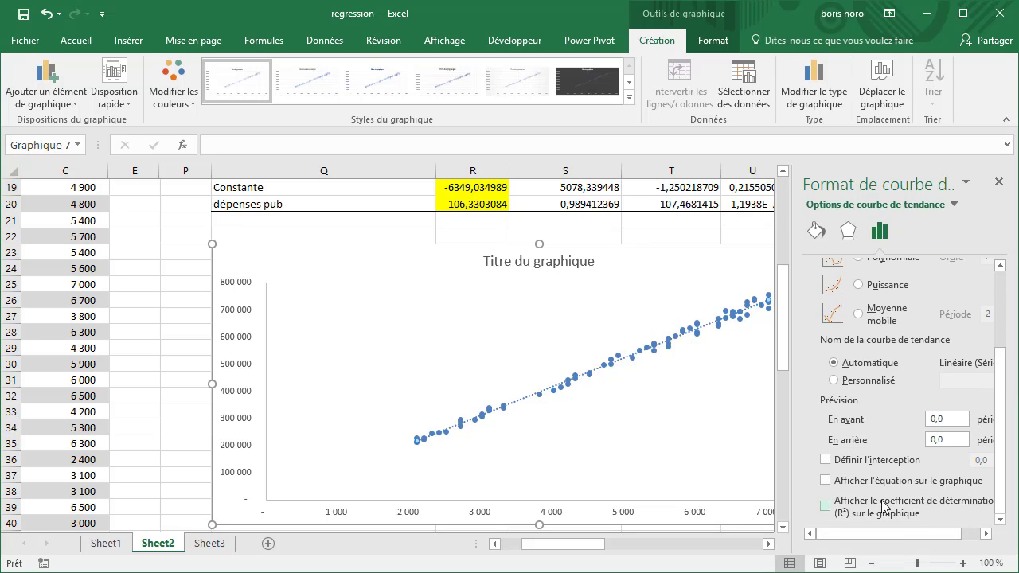
{"action": "left_click", "coordinate": [826, 481]}
{"action": "left_click", "coordinate": [1001, 183]}
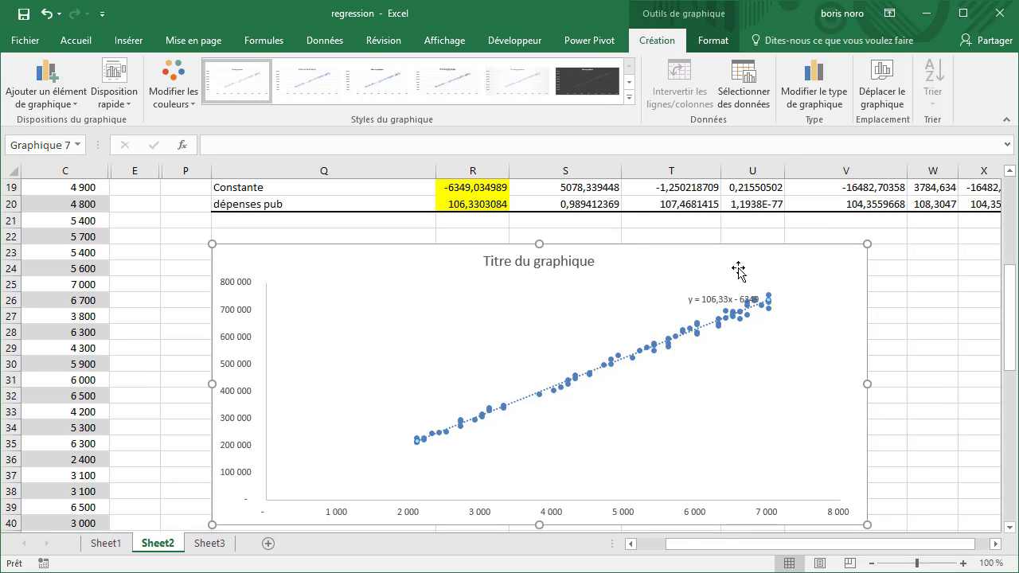
{"action": "left_click", "coordinate": [702, 296]}
{"action": "left_click_drag", "start_coordinate": [700, 293], "coordinate": [692, 281]}
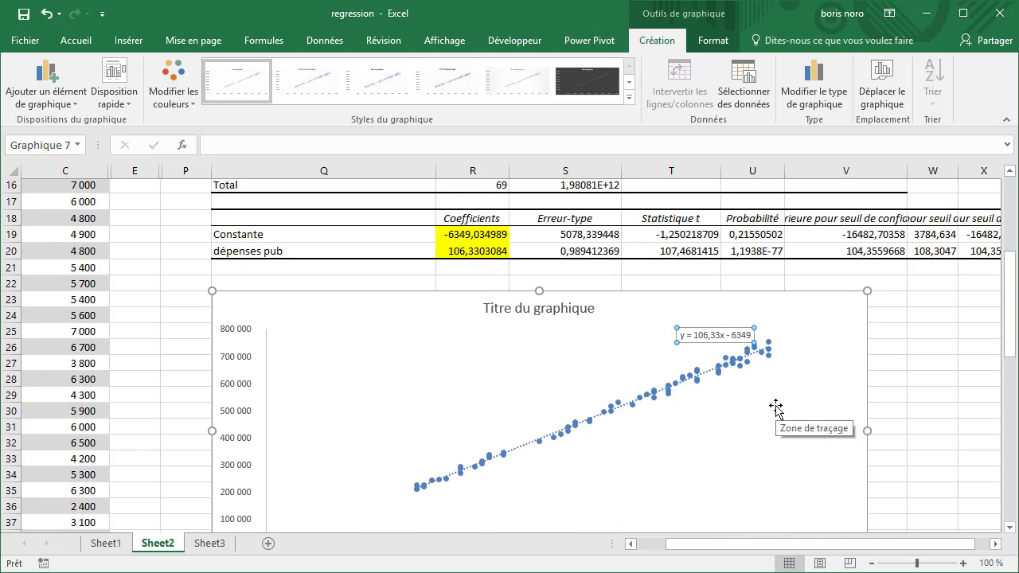
{"action": "scroll", "coordinate": [781, 421], "scroll_direction": "up", "scroll_amount": 1}
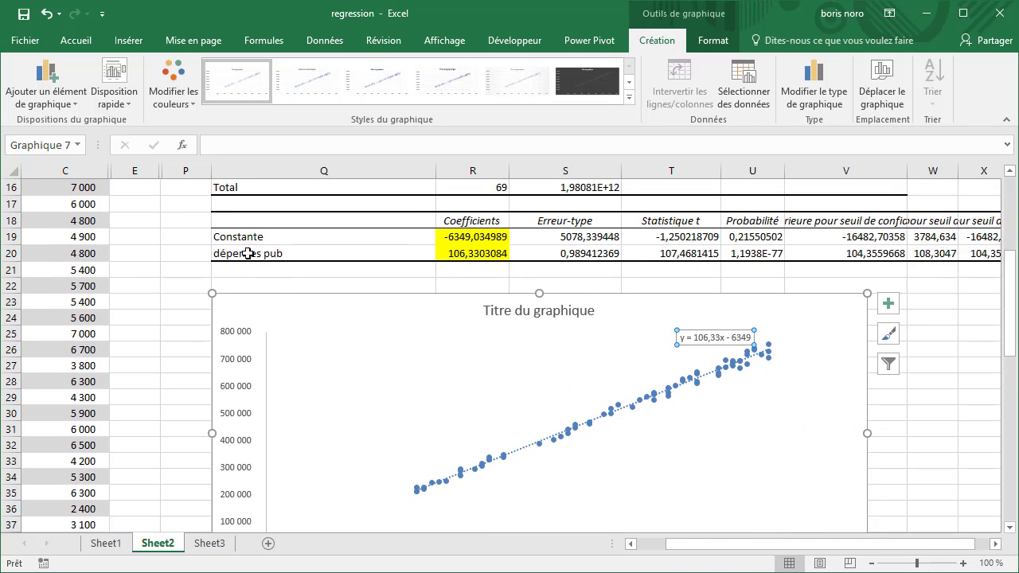
{"action": "left_click", "coordinate": [10, 236]}
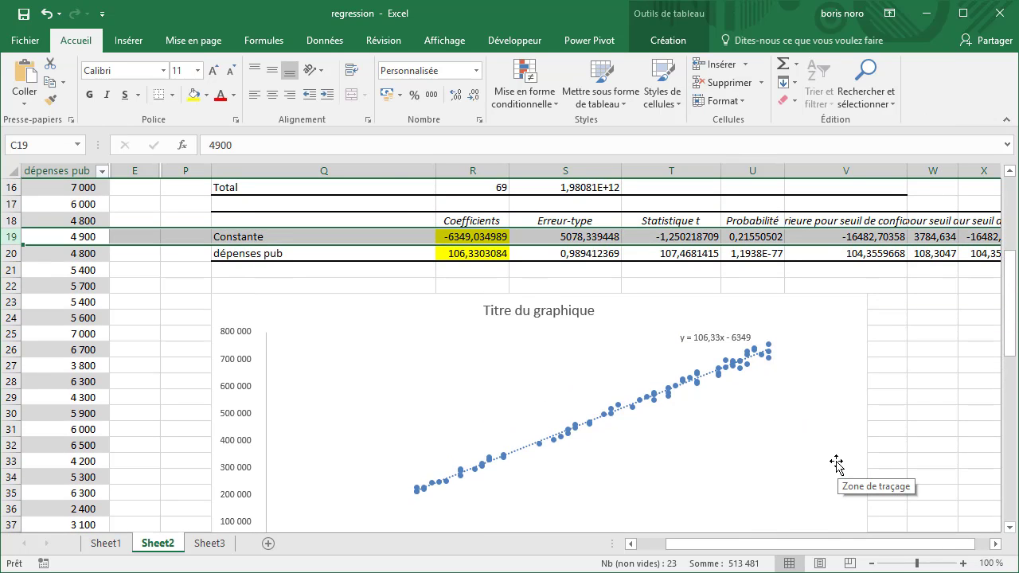
{"action": "left_click", "coordinate": [474, 254]}
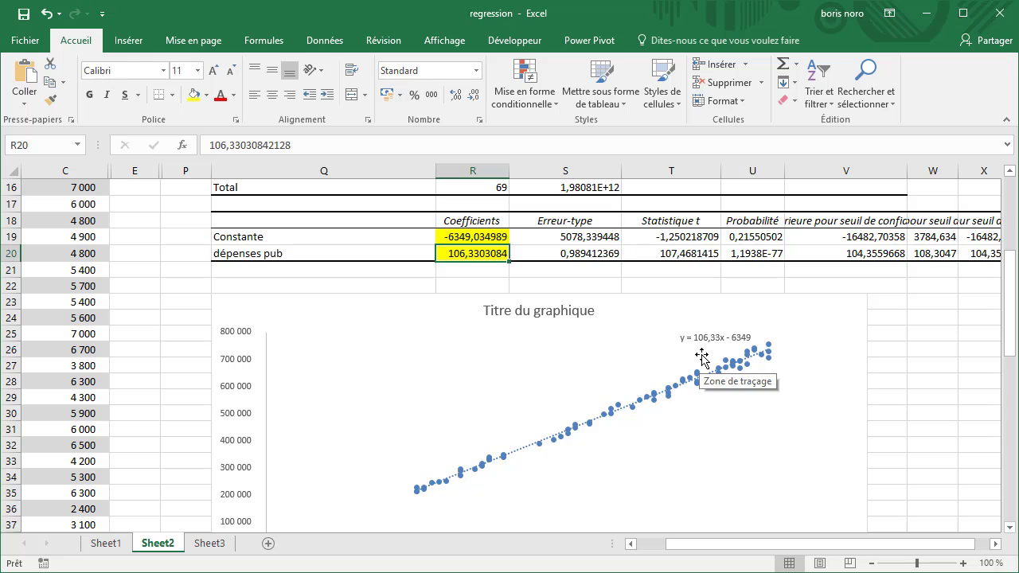
{"action": "left_click", "coordinate": [475, 238]}
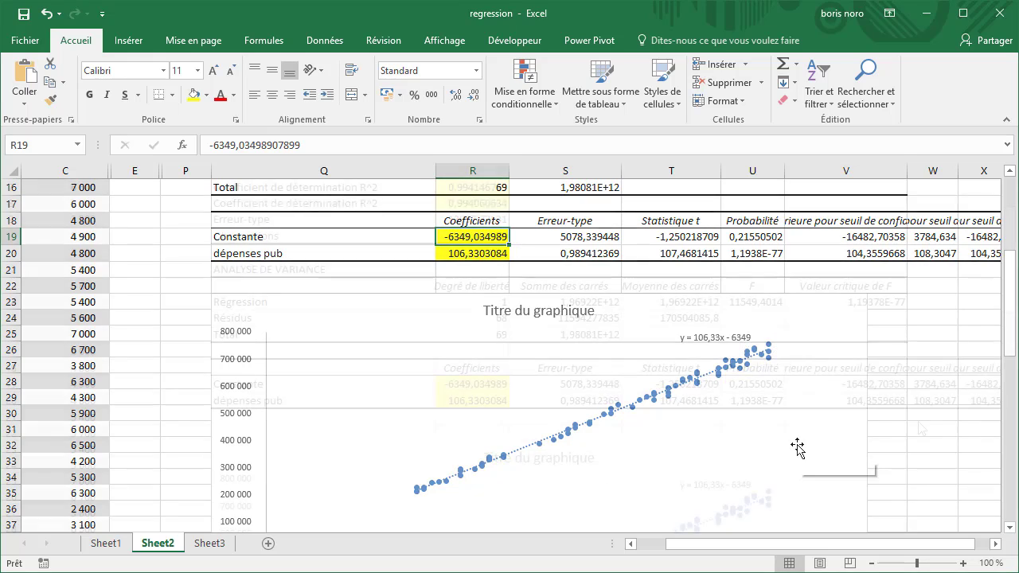
{"action": "scroll", "coordinate": [797, 444], "scroll_direction": "up", "scroll_amount": 5}
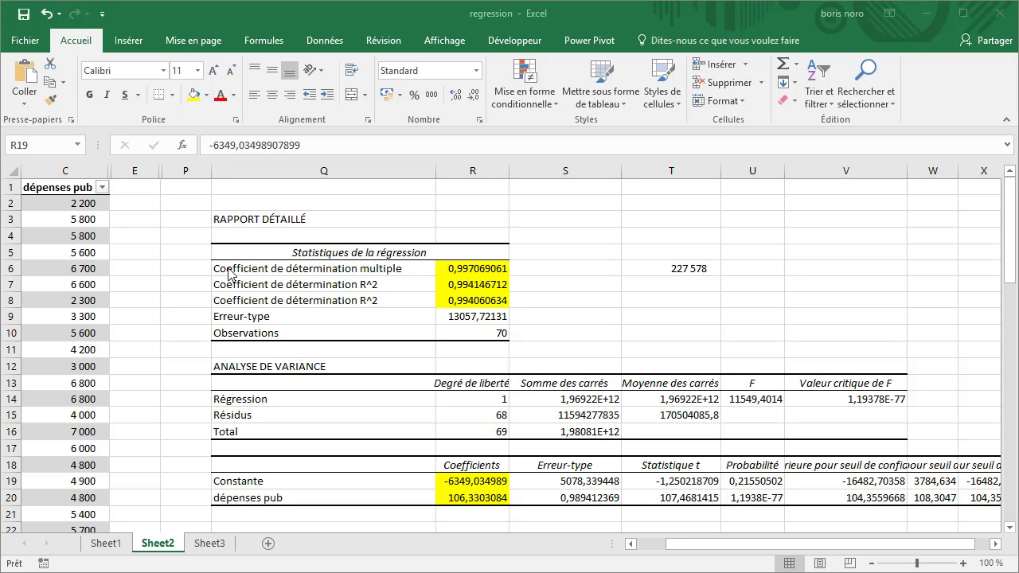
{"action": "scroll", "coordinate": [229, 273], "scroll_direction": "down", "scroll_amount": 2}
{"action": "scroll", "coordinate": [228, 273], "scroll_direction": "down", "scroll_amount": 3}
{"action": "scroll", "coordinate": [229, 273], "scroll_direction": "down", "scroll_amount": 2}
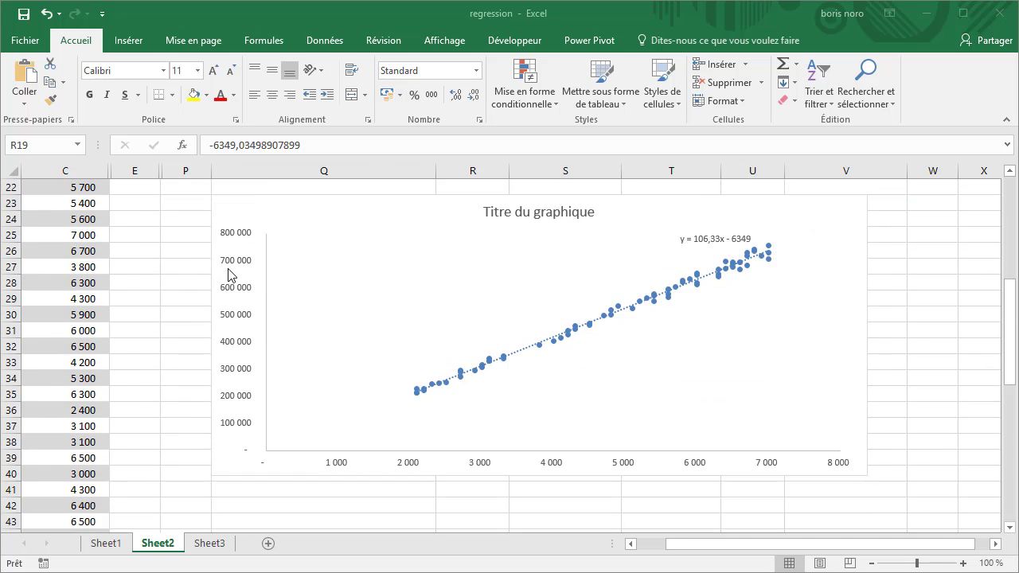
{"action": "scroll", "coordinate": [229, 274], "scroll_direction": "down", "scroll_amount": 2}
{"action": "scroll", "coordinate": [228, 273], "scroll_direction": "up", "scroll_amount": 4}
{"action": "scroll", "coordinate": [229, 273], "scroll_direction": "up", "scroll_amount": 1}
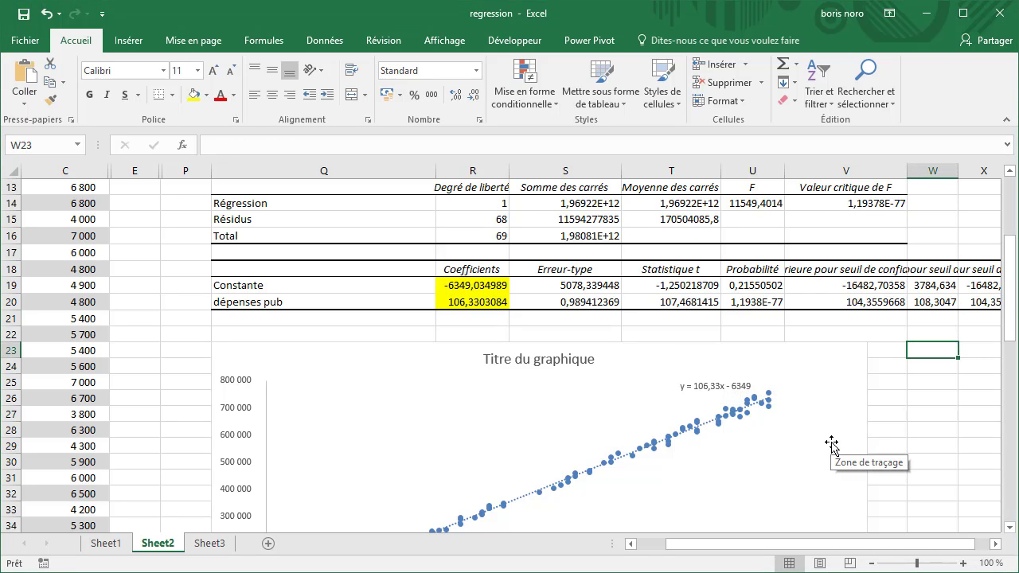
Enter =3000*R20+R19 in W23, predicting sales of 312641,9 for 3000 of advertising
{"action": "type", "text": "=3"}
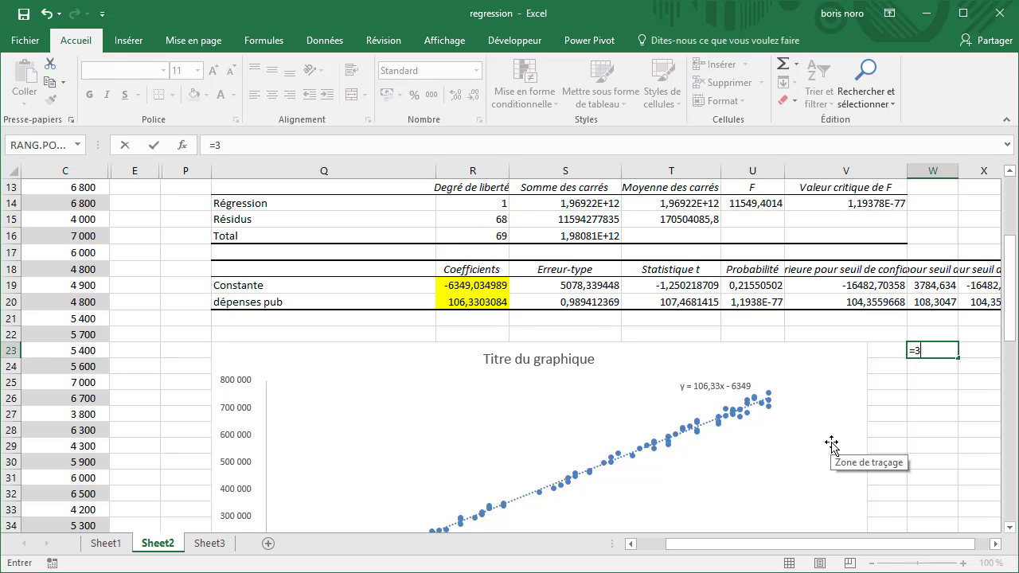
{"action": "type", "text": "000*"}
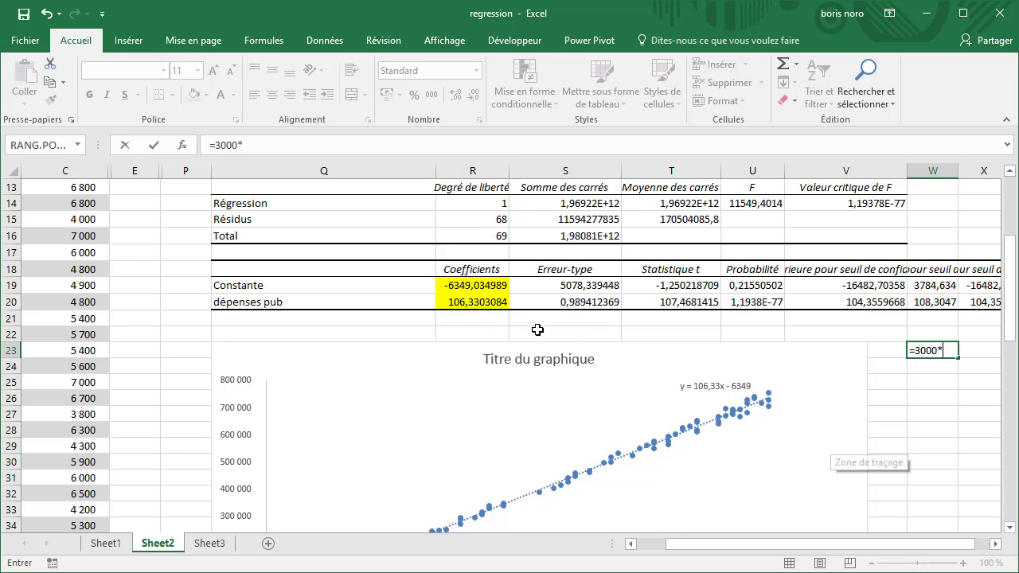
{"action": "left_click", "coordinate": [479, 302]}
{"action": "type", "text": "+"}
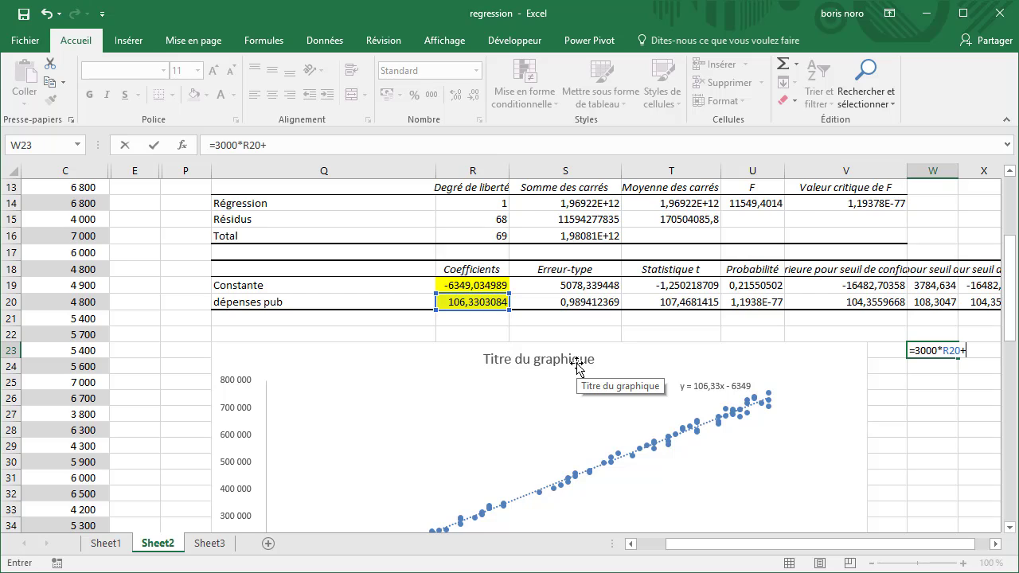
{"action": "left_click", "coordinate": [486, 285]}
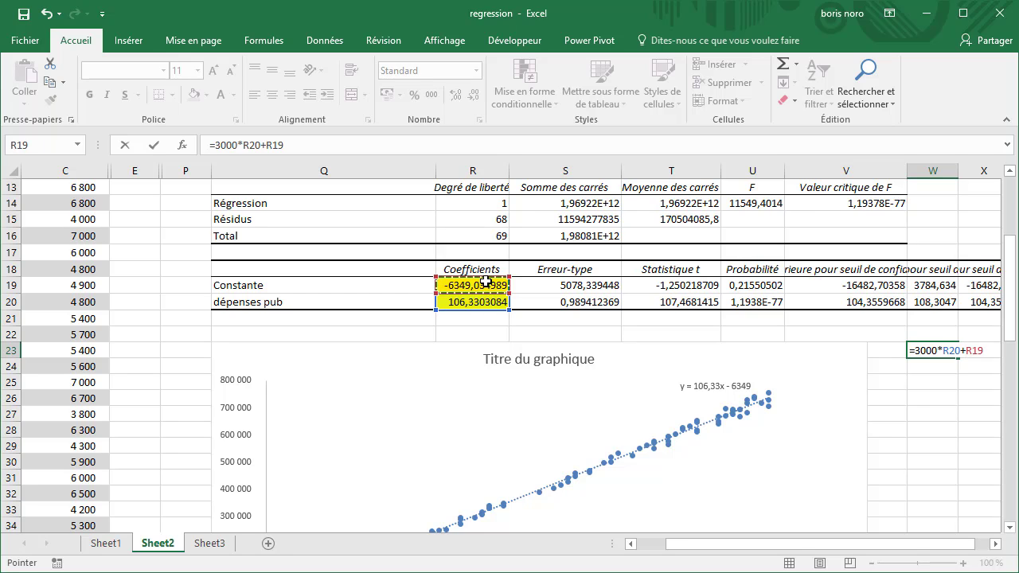
{"action": "key", "text": "Return"}
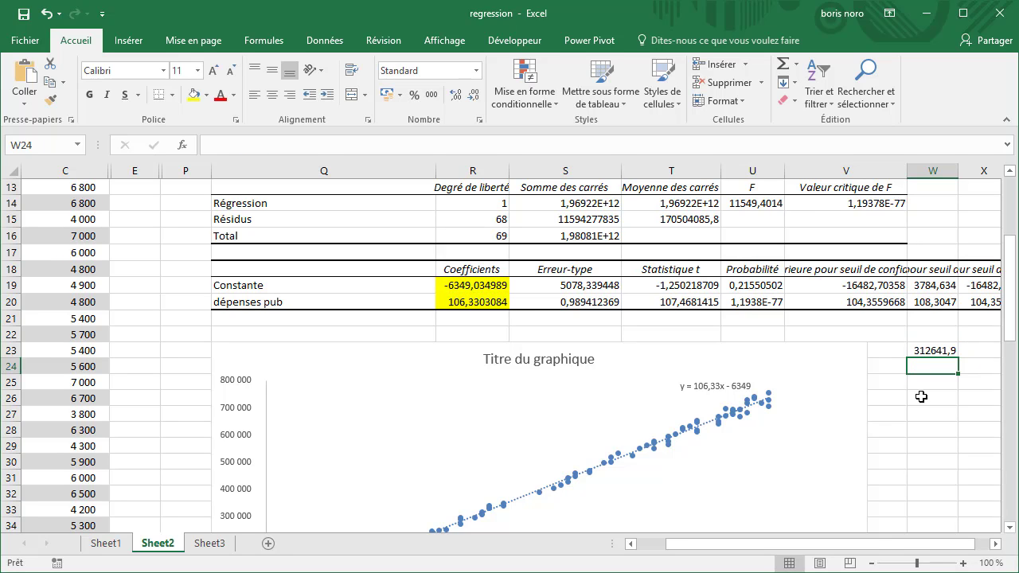